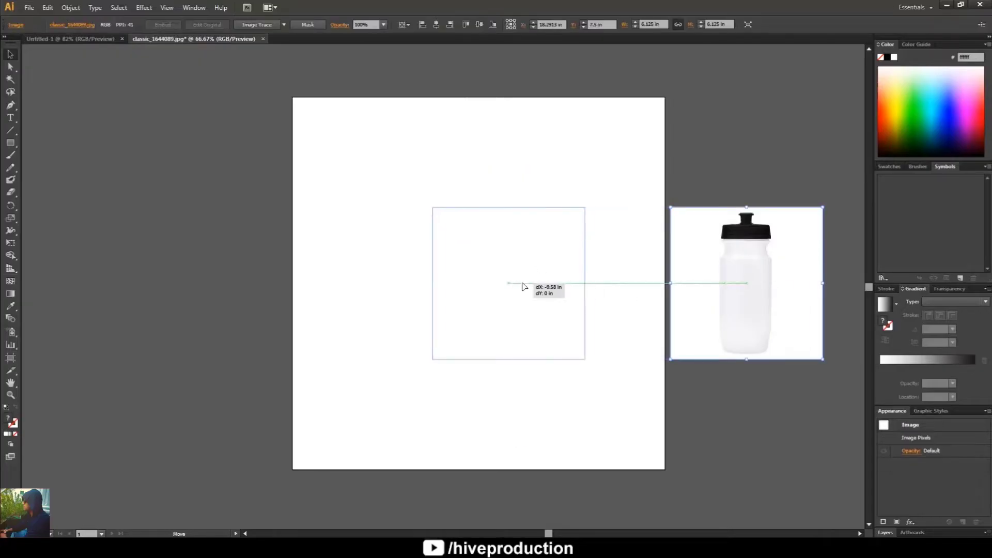
- Zoom in on the bottle photo and start the Pen outline below the cap, curving around the right shoulder
key("ctrl+equal")
key("ctrl+equal")
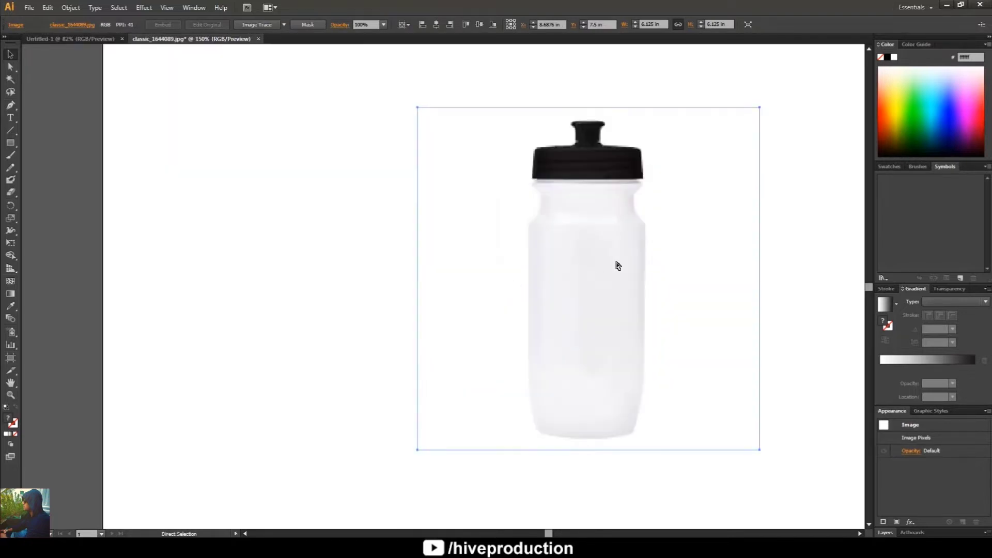
key("ctrl+equal")
key("space")
left_click_drag(656, 244, 572, 250)
left_click(11, 106)
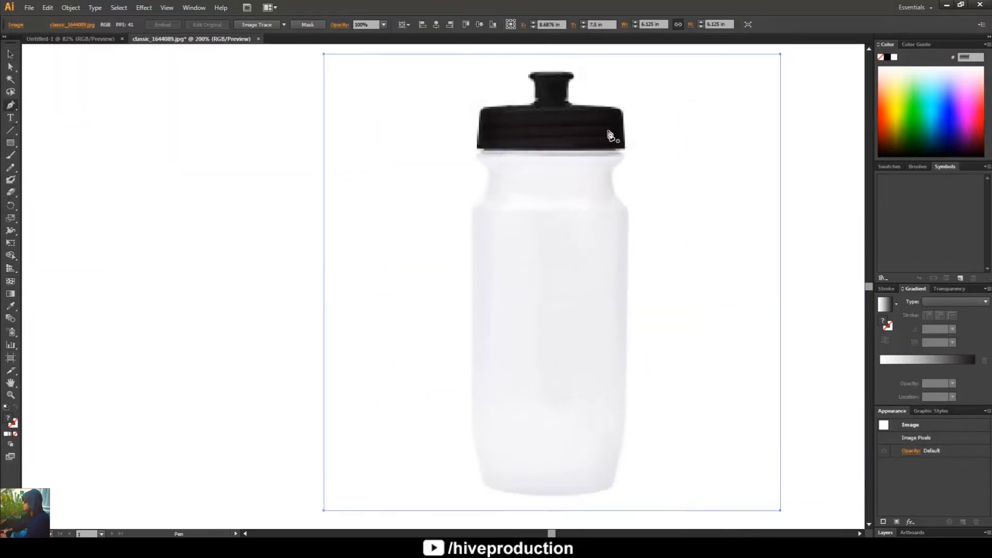
left_click(552, 152)
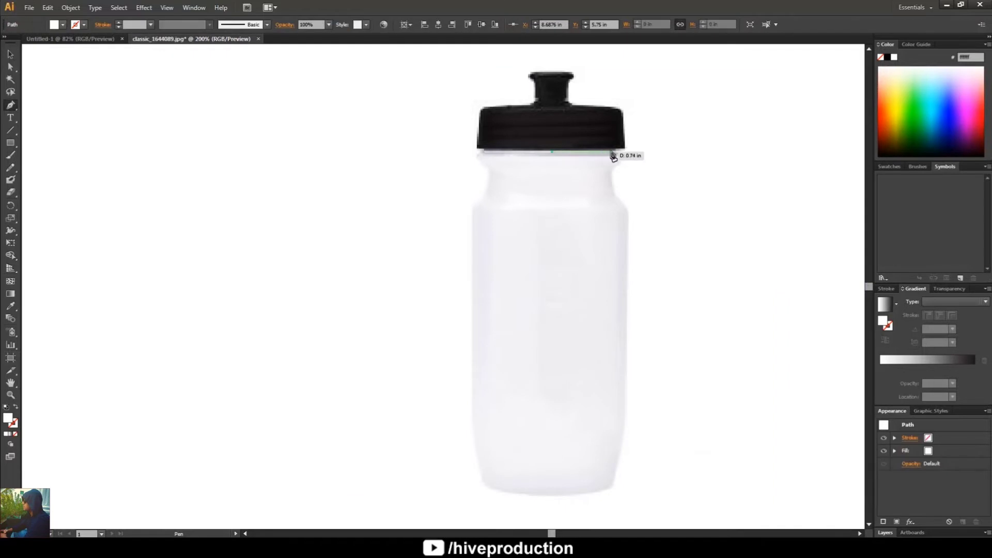
left_click_drag(615, 167, 631, 214)
left_click(615, 167)
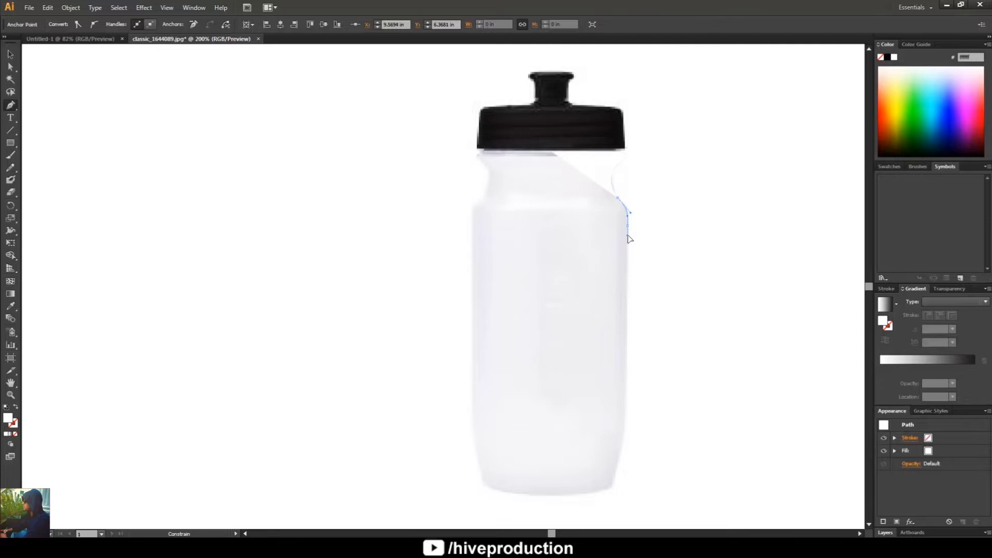
left_click_drag(628, 235, 628, 237)
left_click(628, 226)
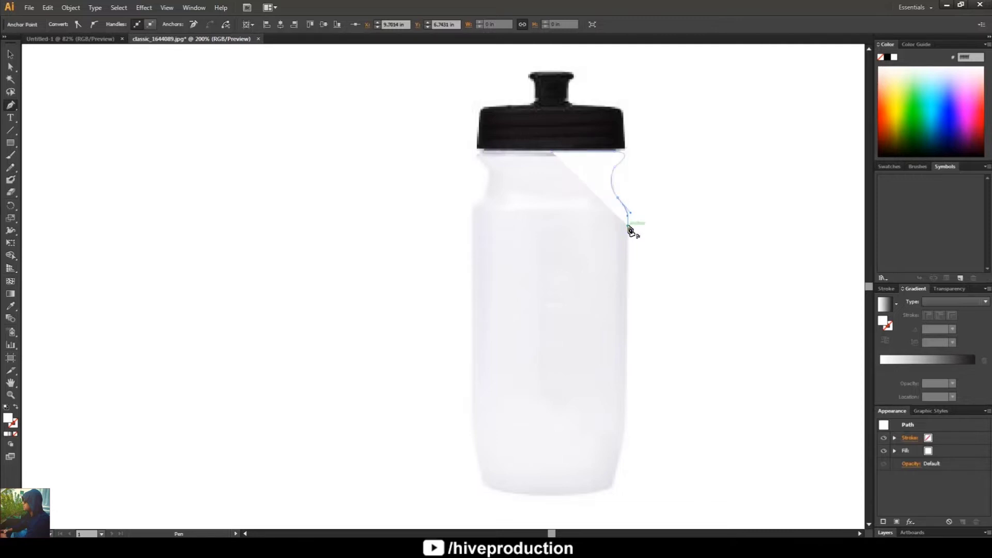
- Continue the outline down the right side, around the bottom corner to the centre line, and close it
left_click(625, 417)
scroll(649, 317, "down", 5)
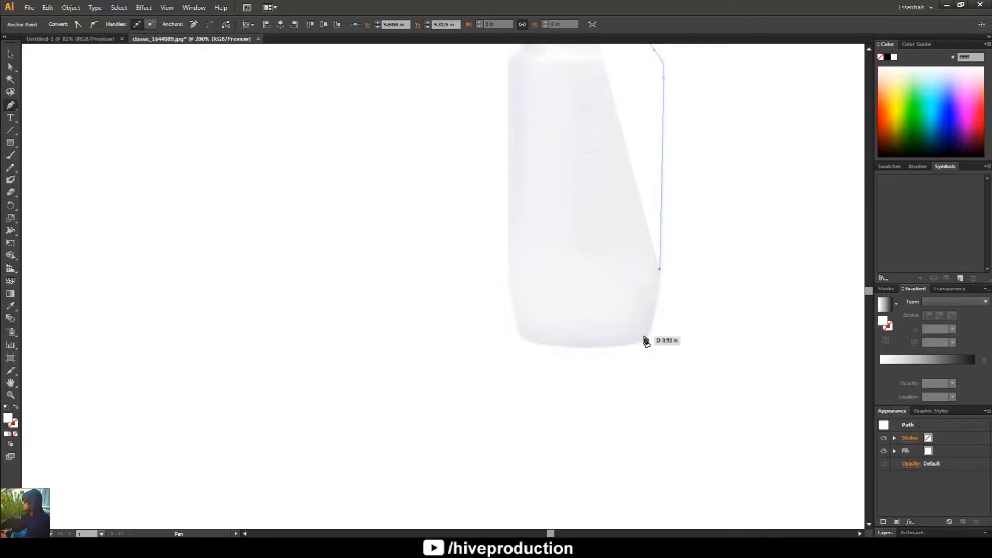
left_click_drag(650, 334, 587, 341)
left_click(649, 331)
left_click(633, 337)
left_click(587, 338)
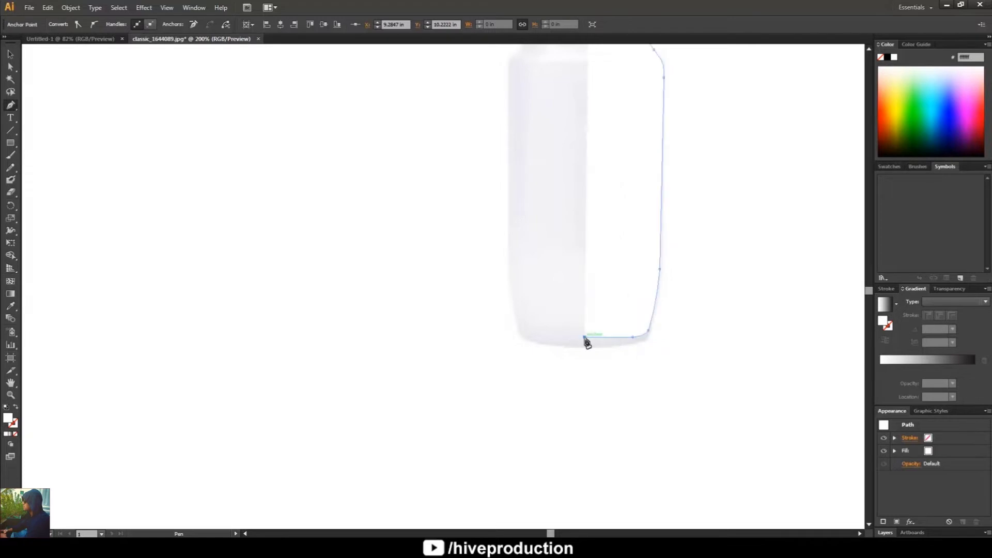
key("space")
left_click_drag(616, 208, 614, 328)
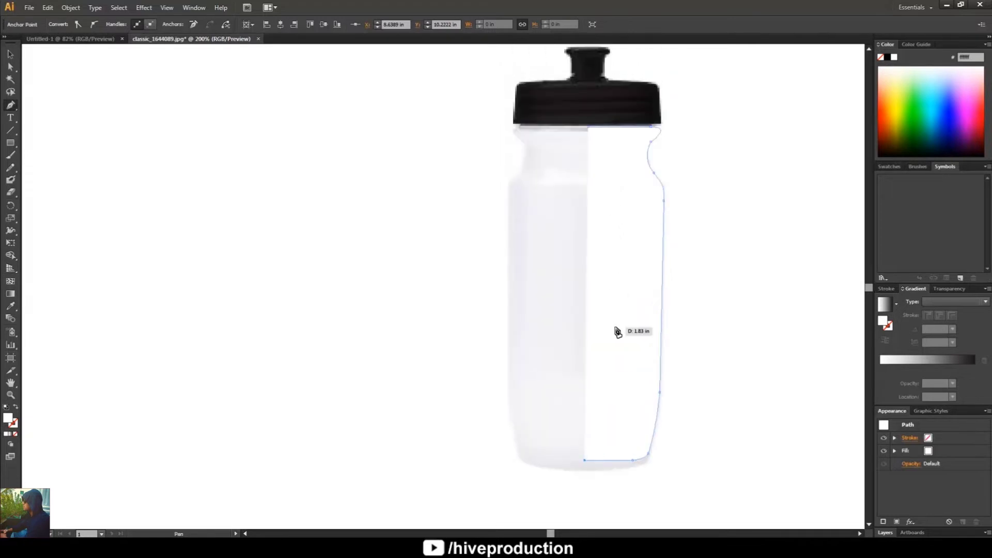
left_click(10, 54)
- Fill the half-bottle shape with navy #092859
key("ctrl+shift+h")
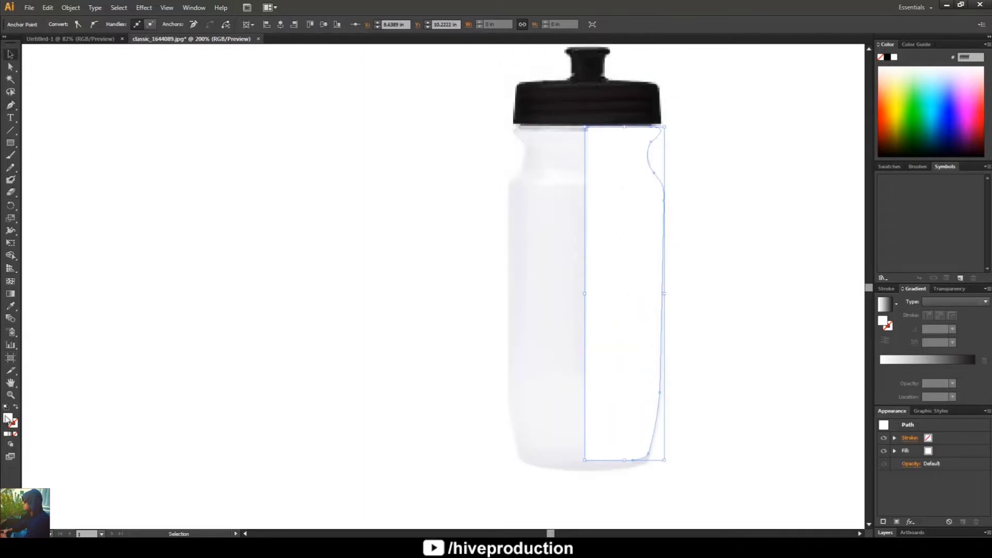
double_click(8, 417)
left_click(419, 180)
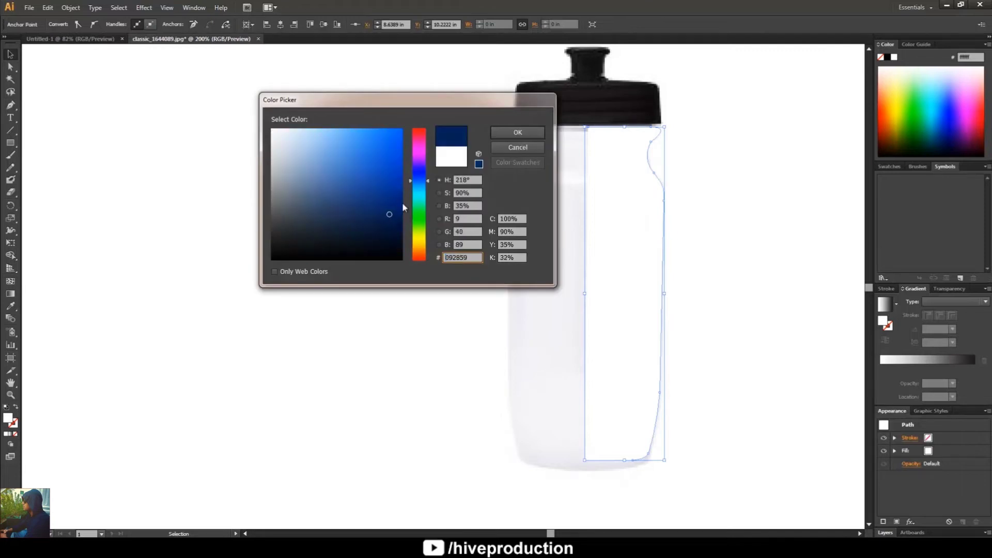
left_click(517, 132)
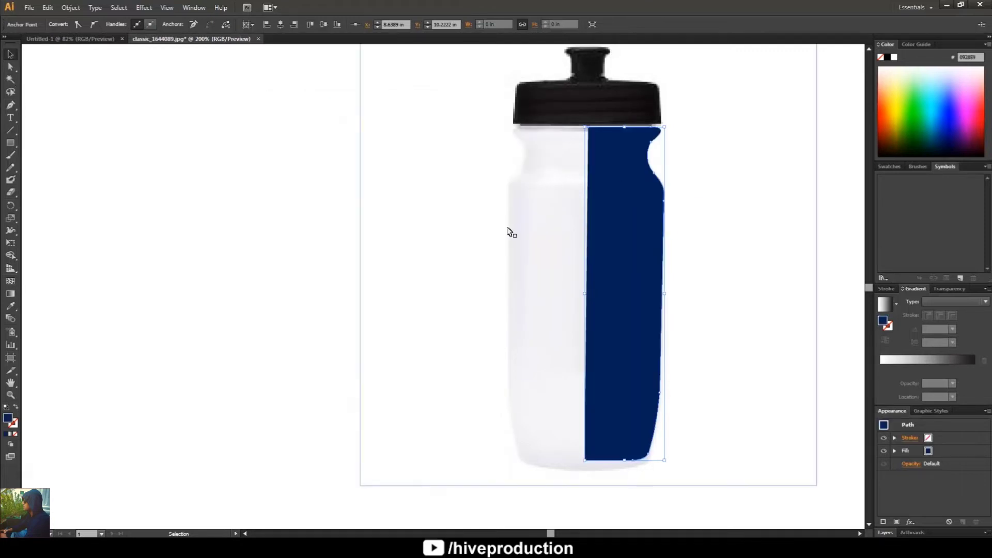
- Move the photo off the artboard to the right, then enlarge and centre the navy shape
left_click_drag(616, 259, 311, 254)
left_click_drag(565, 270, 839, 292)
key("ctrl+minus")
key("ctrl+minus")
key("ctrl+minus")
left_click_drag(588, 299, 714, 299)
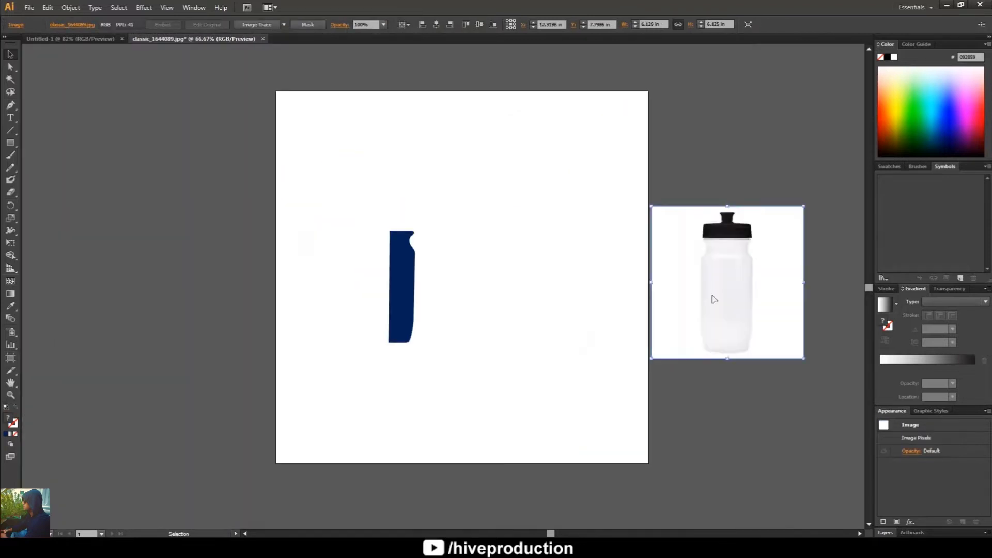
left_click_drag(403, 290, 458, 288)
left_click_drag(470, 226, 584, 126)
left_click_drag(493, 338, 544, 411)
left_click_drag(485, 254, 485, 289)
left_click(555, 308)
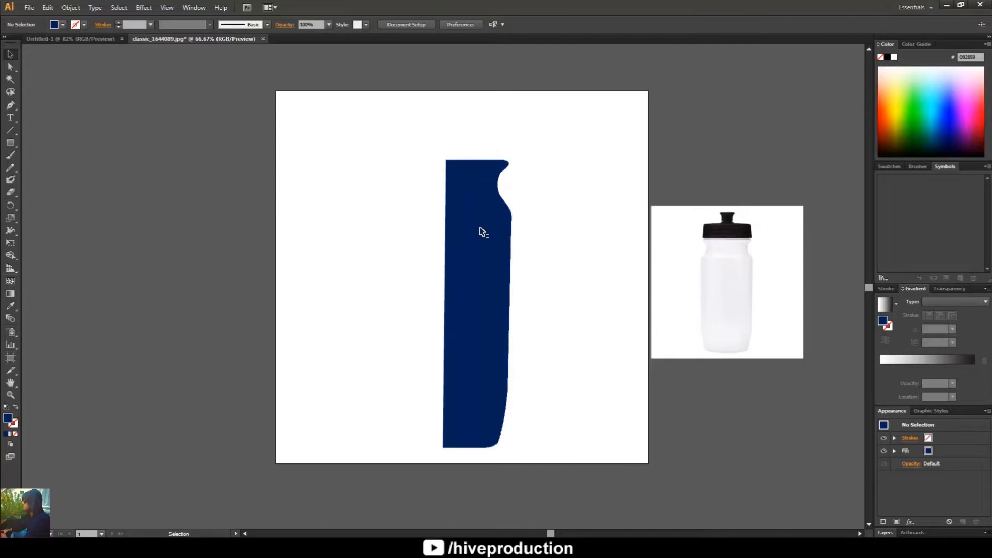
- Apply Effect > 3D > Revolve to the navy half-shape with Preview on and Position set to Front
left_click(467, 201)
left_click(144, 7)
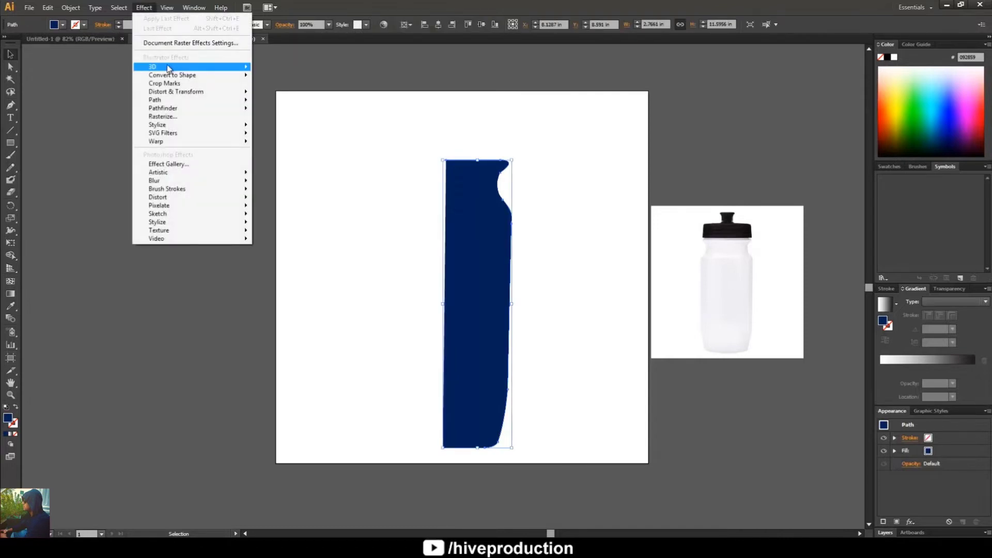
mouse_move(155, 67)
left_click(270, 82)
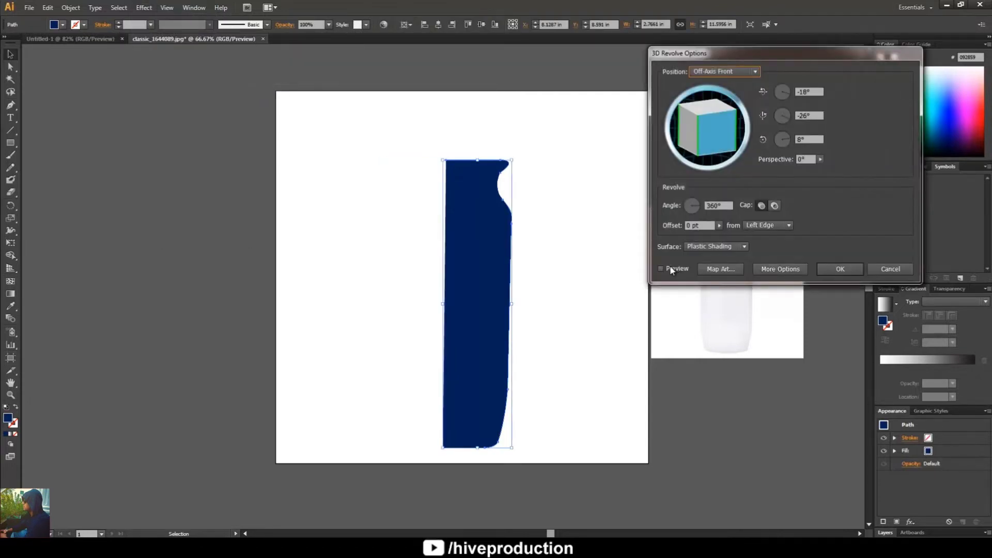
left_click(661, 269)
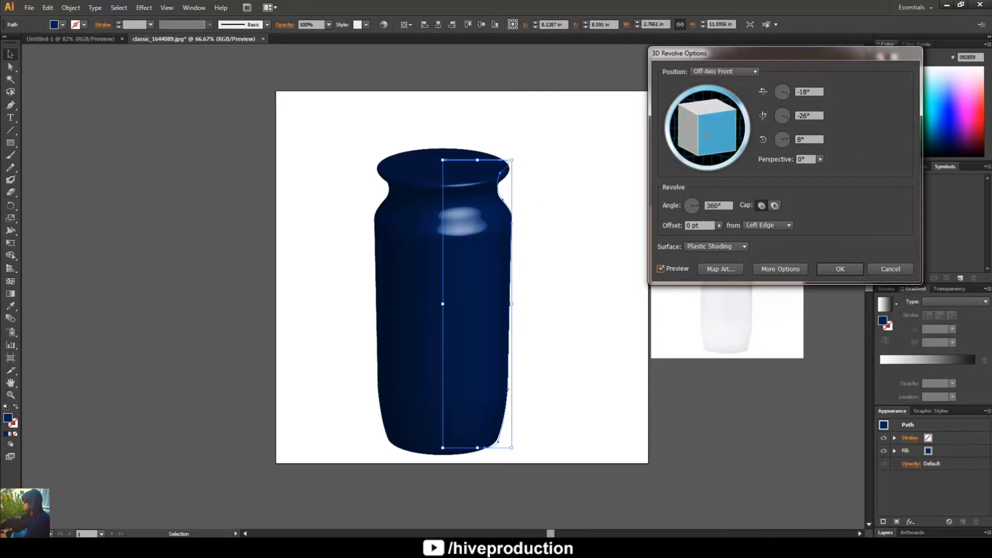
mouse_move(716, 135)
left_mouse_down()
mouse_move(691, 131)
mouse_move(704, 126)
left_mouse_up()
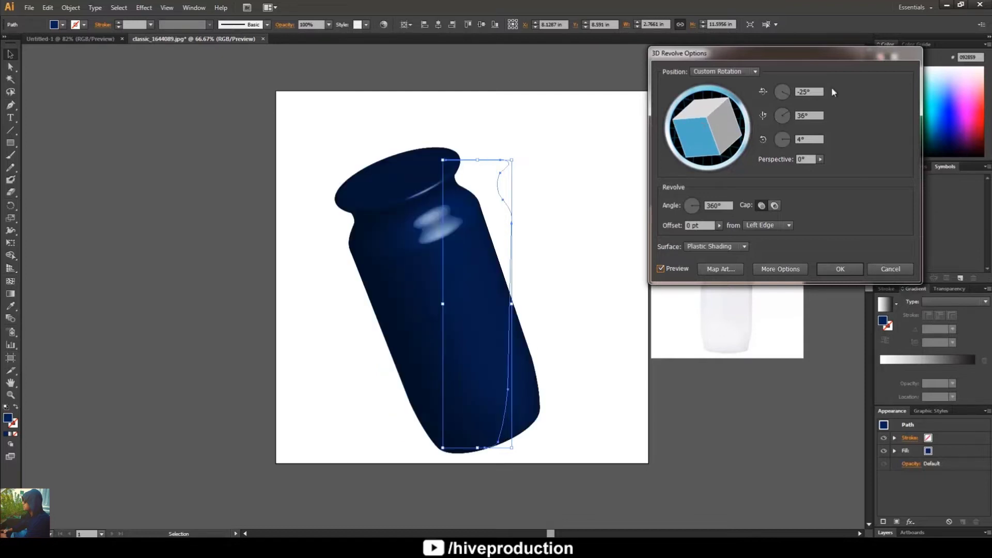
left_click(739, 73)
left_click(740, 98)
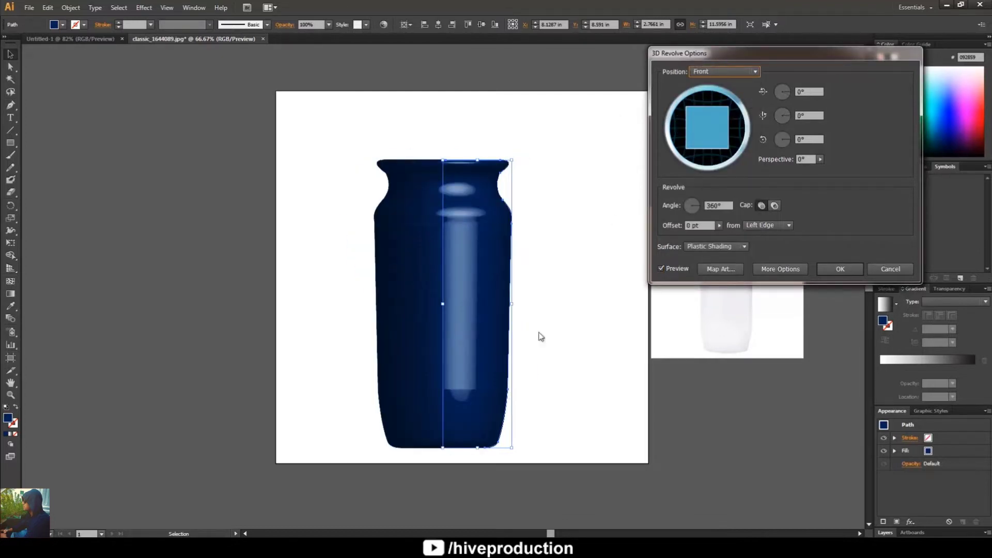
- Show the lighting options, move the light to the right and dim Light Intensity to 63%
left_click(769, 267)
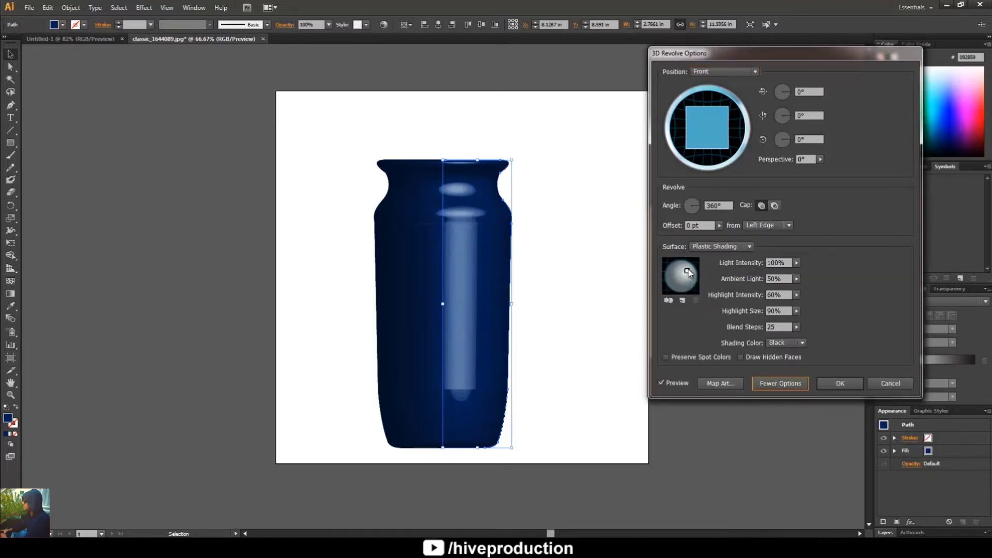
left_click_drag(687, 272, 681, 280)
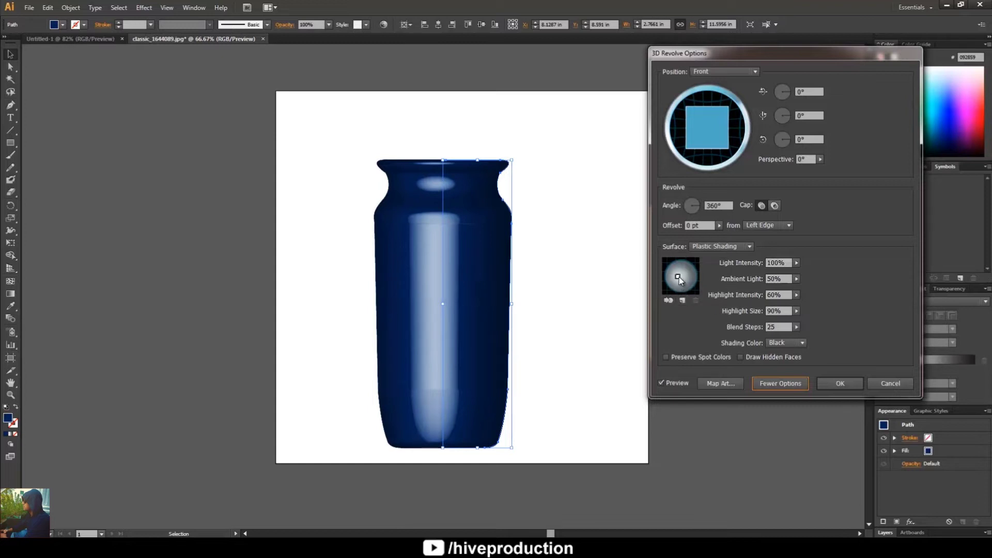
mouse_move(680, 280)
left_mouse_down()
mouse_move(689, 289)
mouse_move(696, 279)
left_mouse_up()
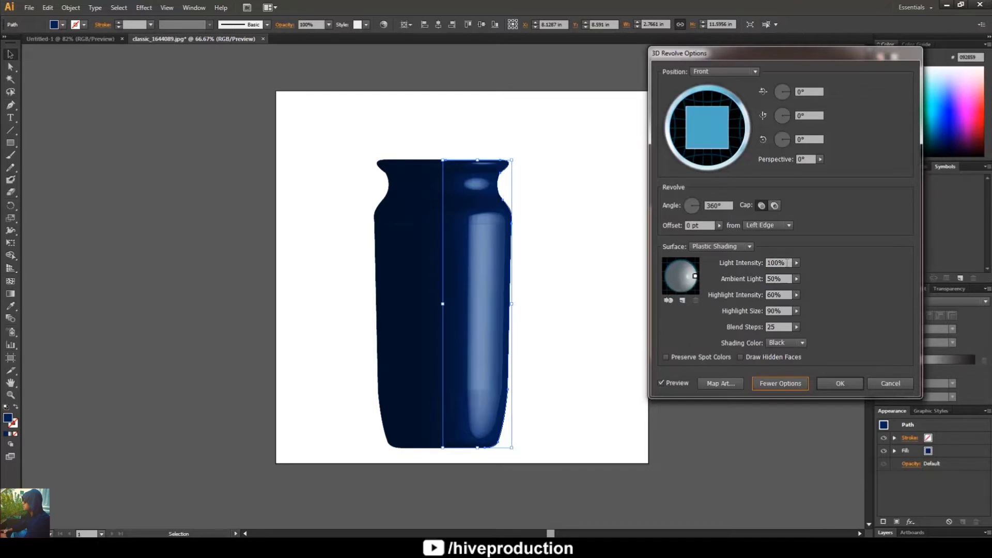
mouse_move(796, 262)
left_mouse_down()
mouse_move(767, 273)
mouse_move(780, 270)
left_mouse_up()
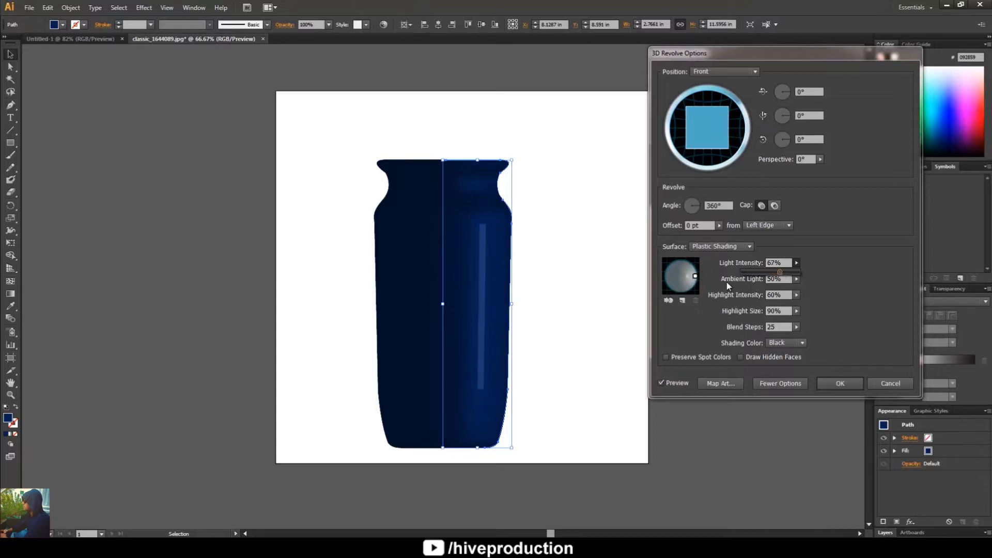
left_click_drag(780, 273, 779, 272)
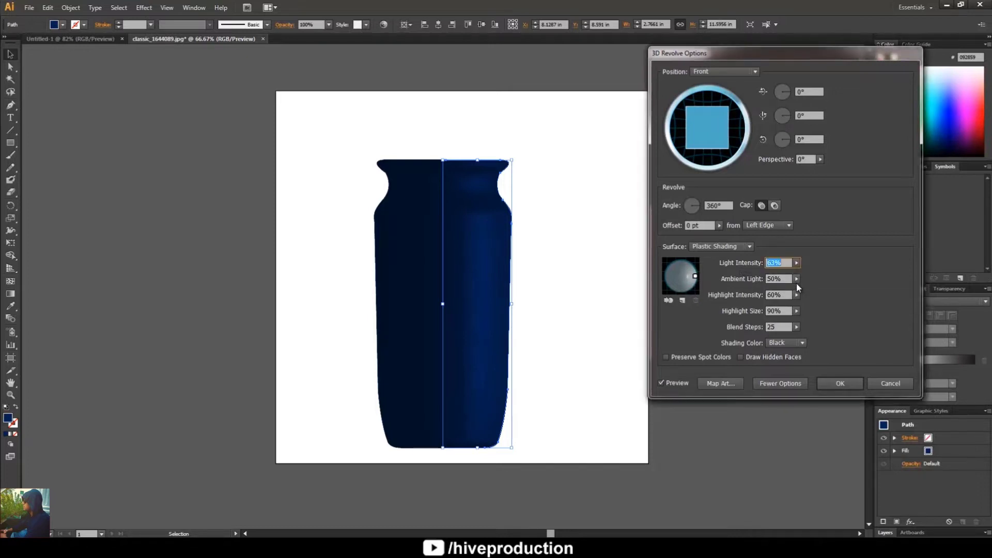
- Set Ambient Light 27%, Highlight Intensity 100%, Blend Steps 250 and Highlight Size 49%
left_click(796, 280)
left_click_drag(787, 289, 756, 289)
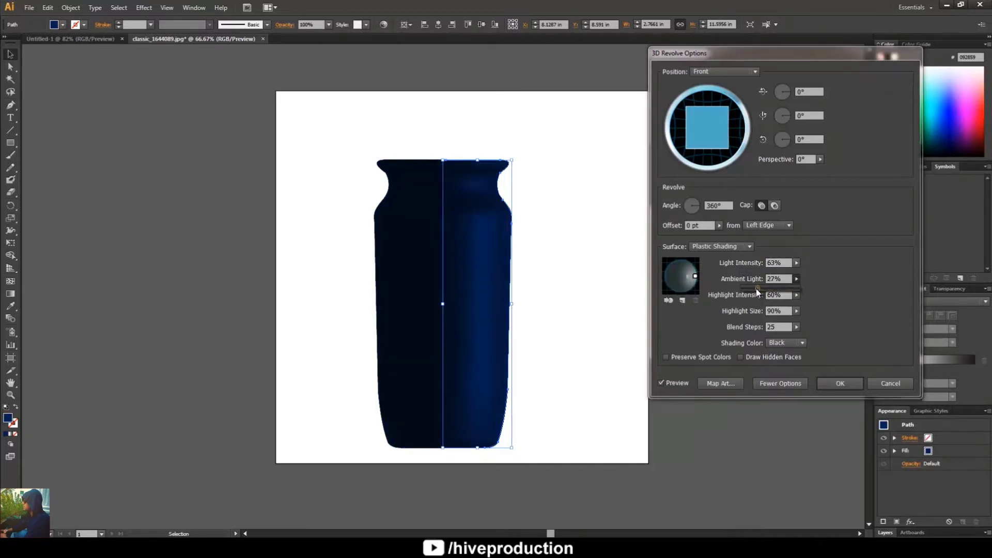
left_click(797, 295)
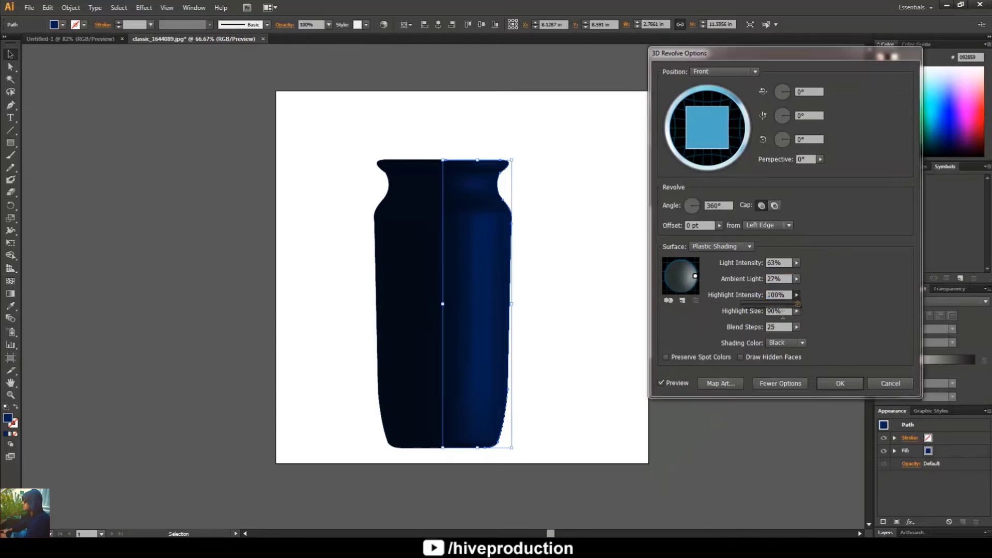
left_click(797, 327)
left_click(797, 337)
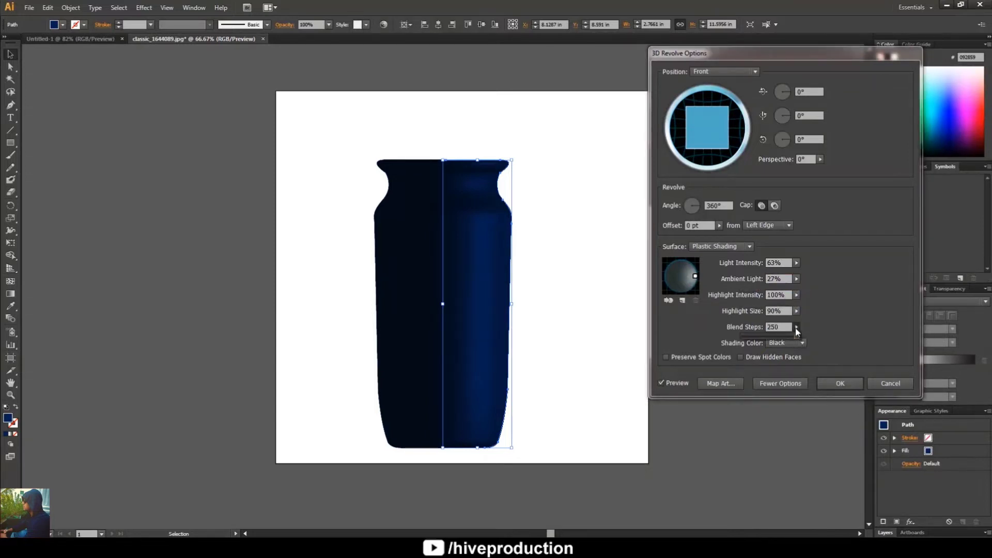
left_click(794, 314)
left_click(794, 313)
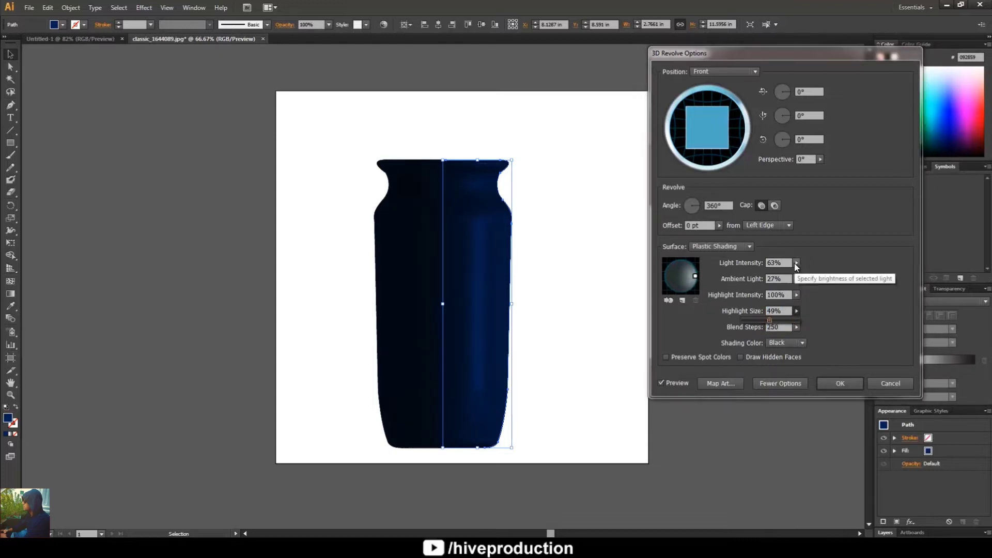
left_click(696, 277)
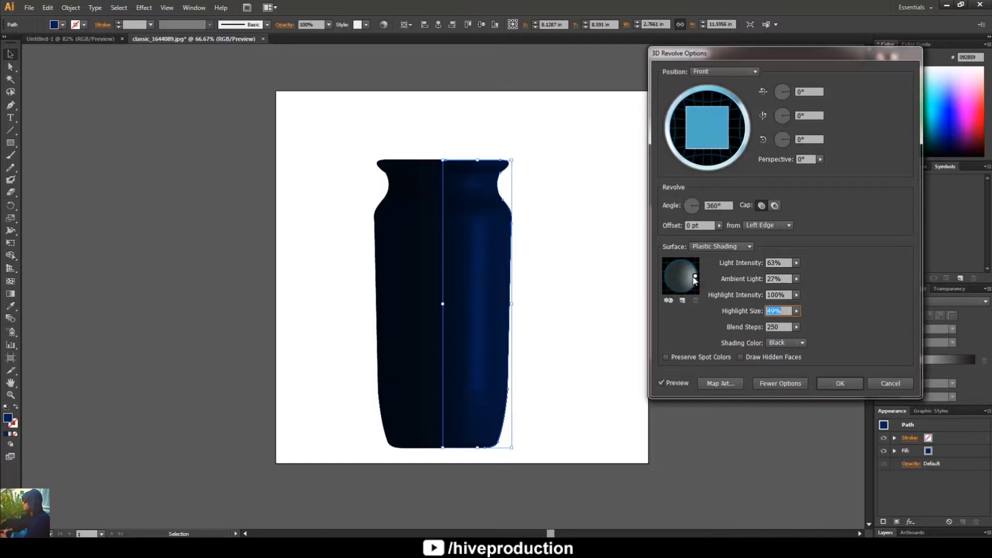
left_click_drag(696, 279, 695, 280)
- Add a second light at the sphere's left edge, try it at 62%, then delete it
left_click(682, 302)
left_click(695, 278)
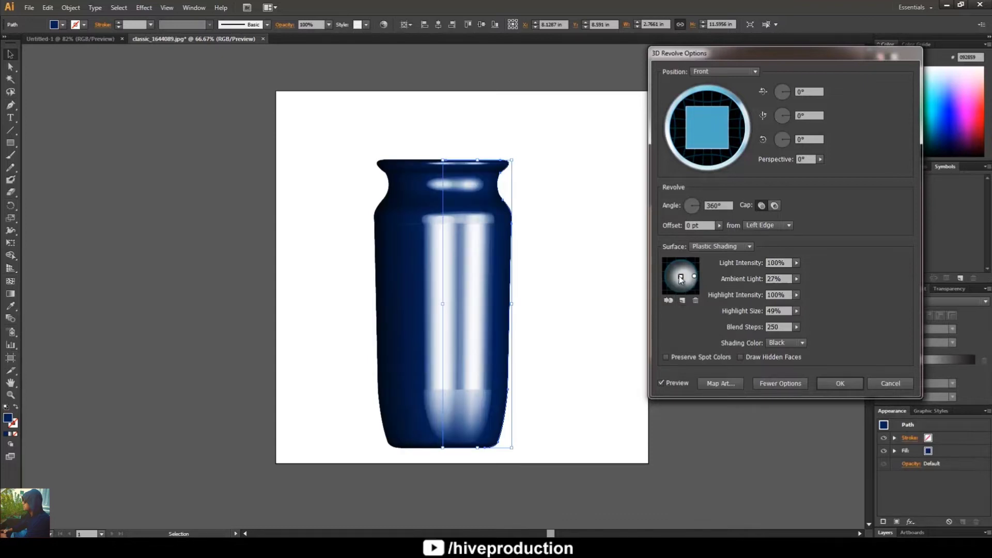
left_click_drag(681, 279, 668, 280)
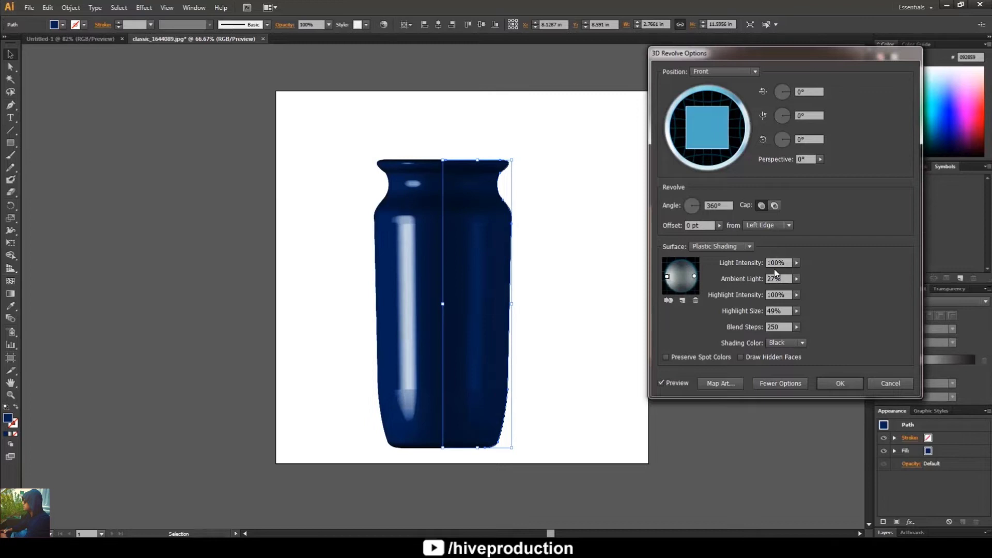
left_click(797, 263)
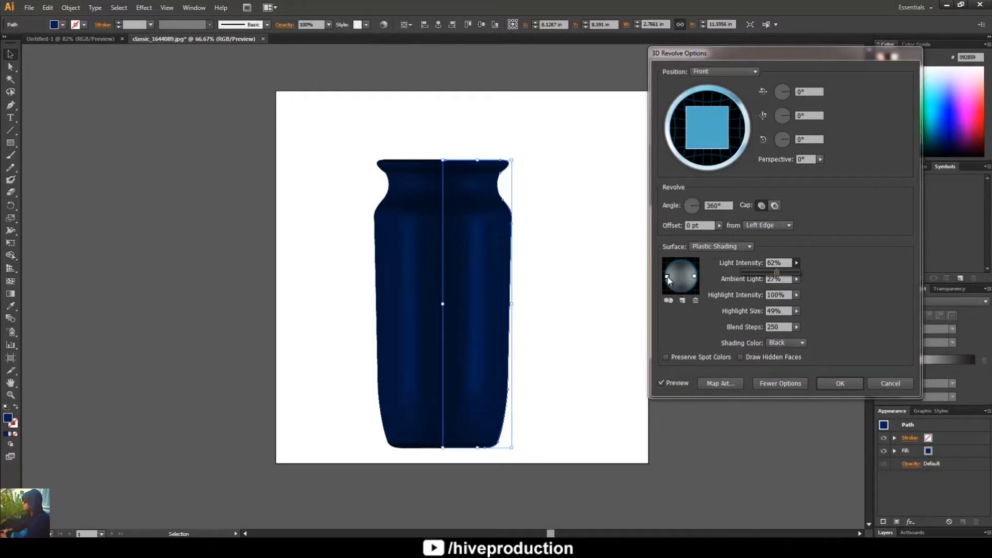
left_click(696, 300)
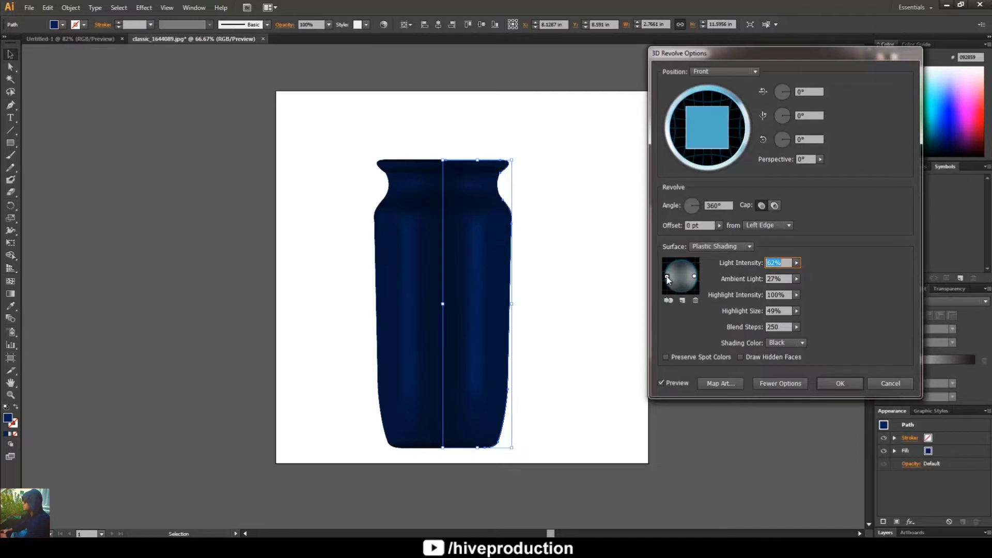
left_click(697, 301)
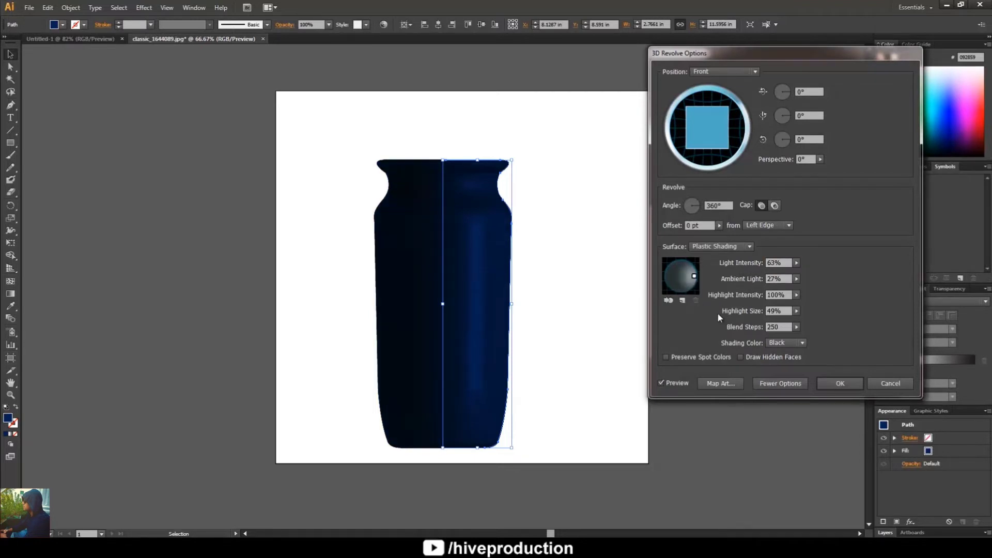
- Move the remaining light near the sphere centre, set Light Intensity to 54% and apply the revolve
left_click_drag(695, 277, 682, 277)
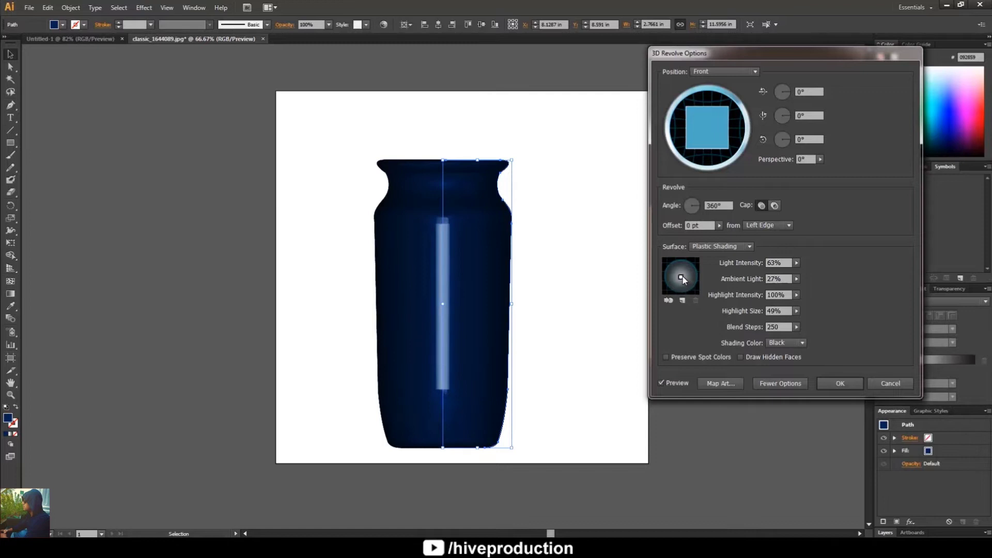
left_click_drag(682, 279, 685, 277)
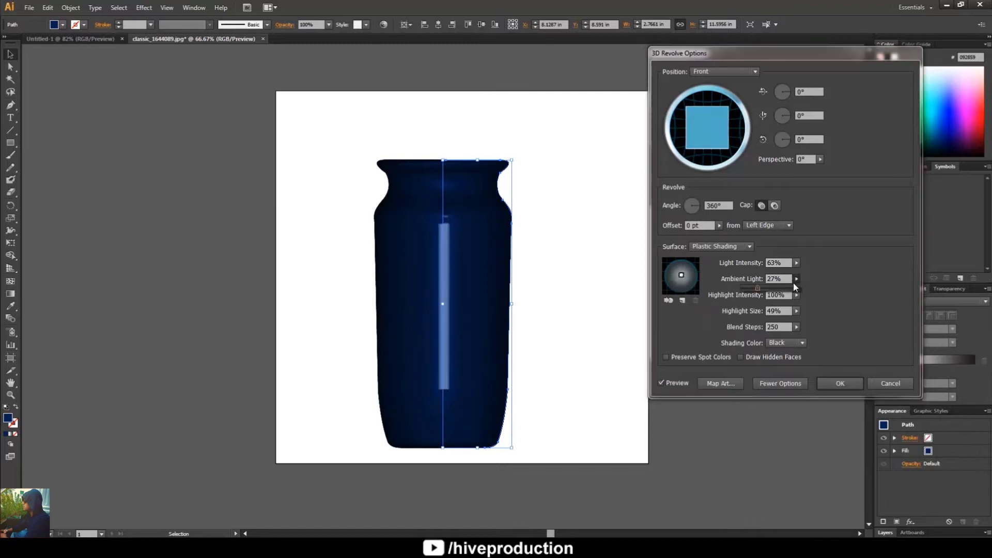
left_click(796, 279)
type("60")
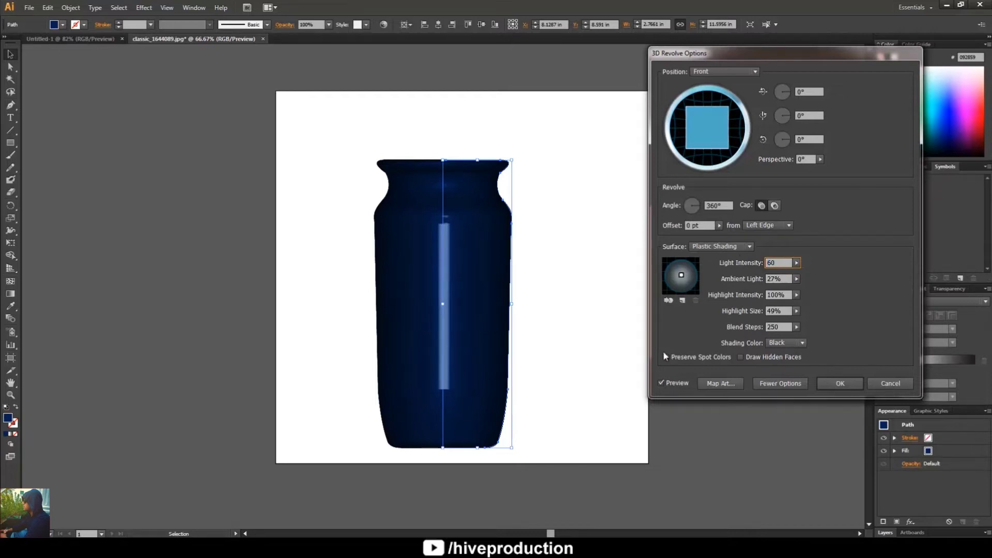
left_click(797, 264)
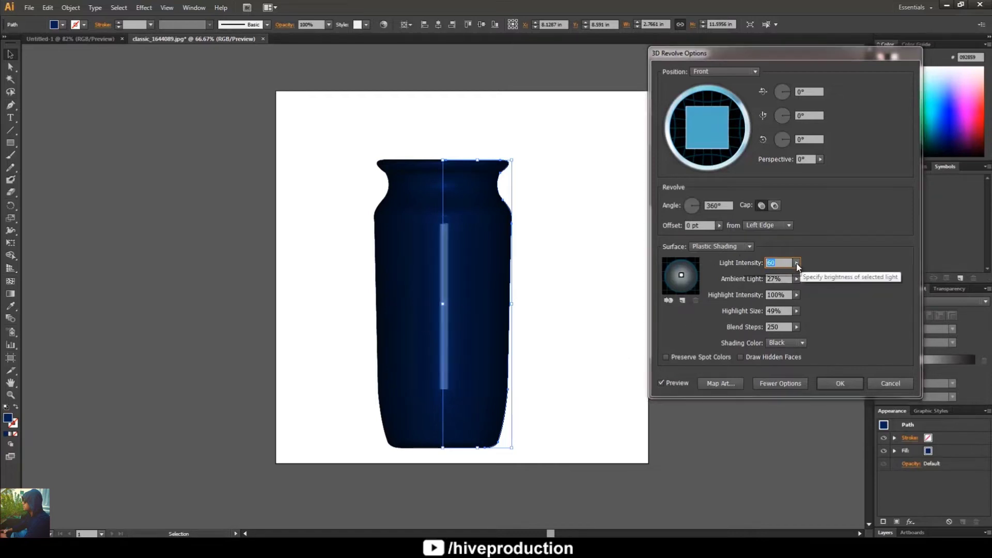
left_click(798, 264)
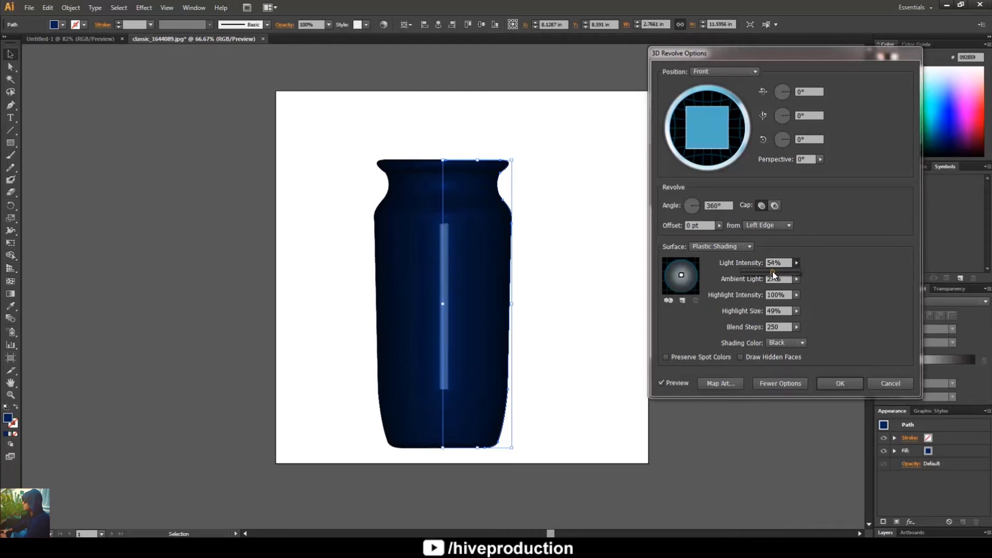
left_click_drag(773, 272, 770, 272)
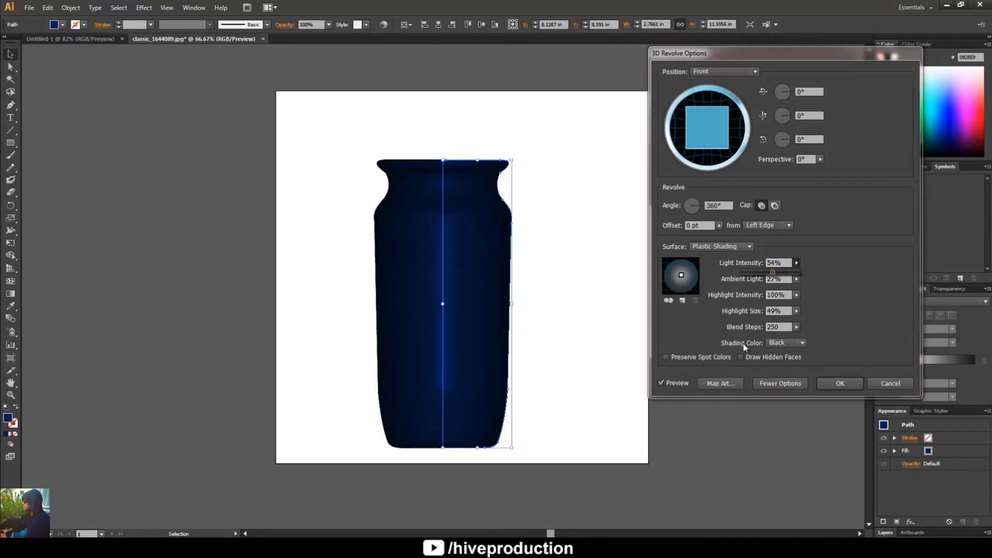
left_click(835, 384)
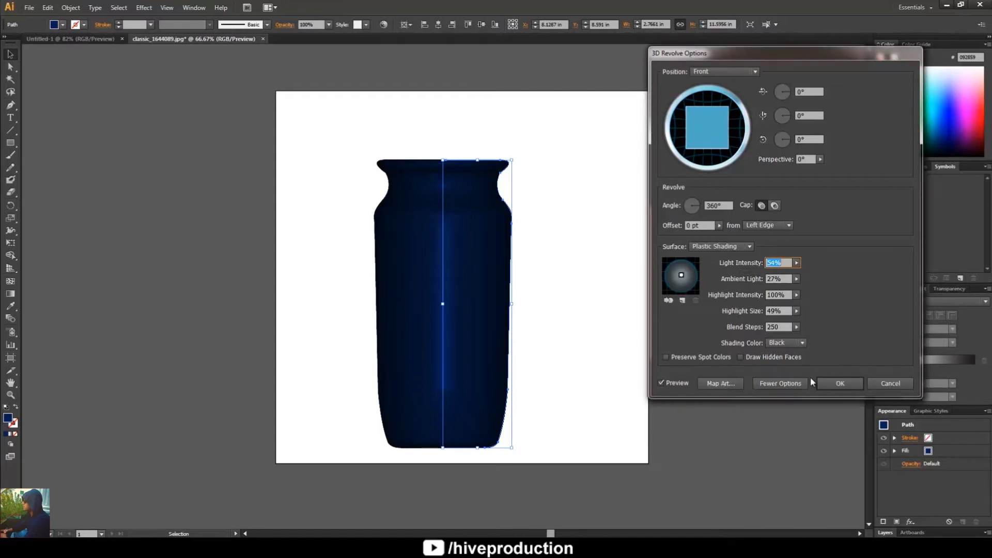
left_click(823, 382)
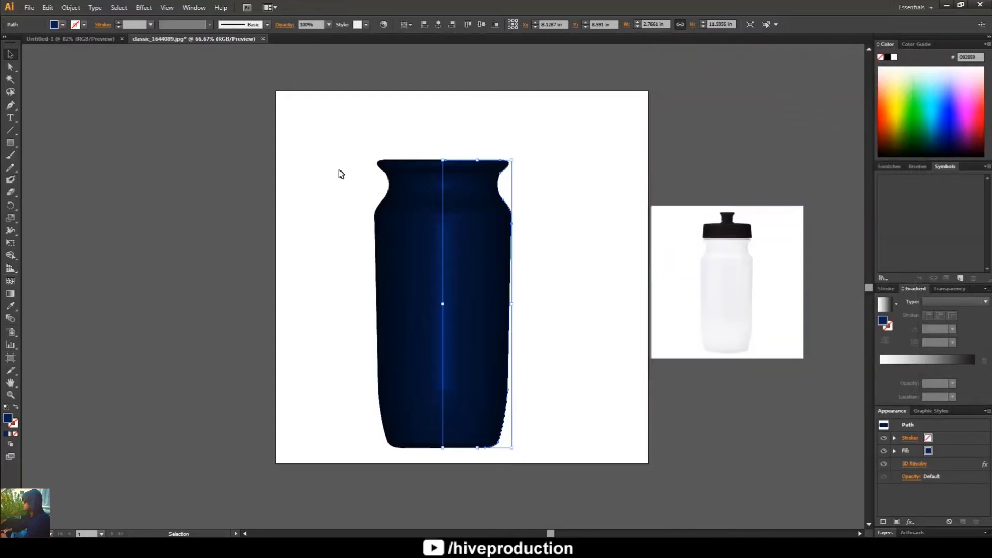
- Deselect the vase, pick the Pen tool and zoom in on the reference photo's cap
left_click(563, 228)
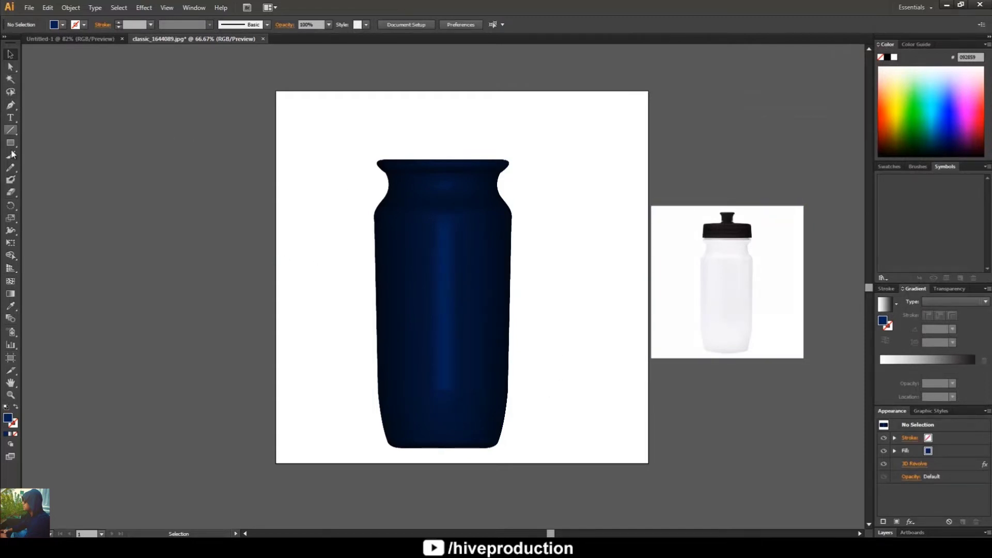
left_click(10, 105)
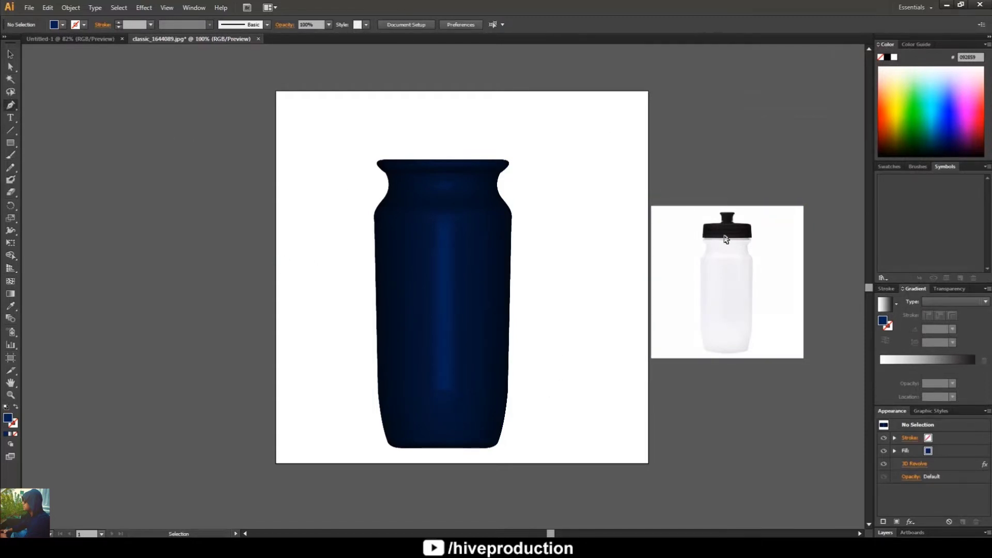
key("ctrl+equal")
key("ctrl+equal")
key("ctrl+equal")
left_click_drag(288, 282, 283, 289)
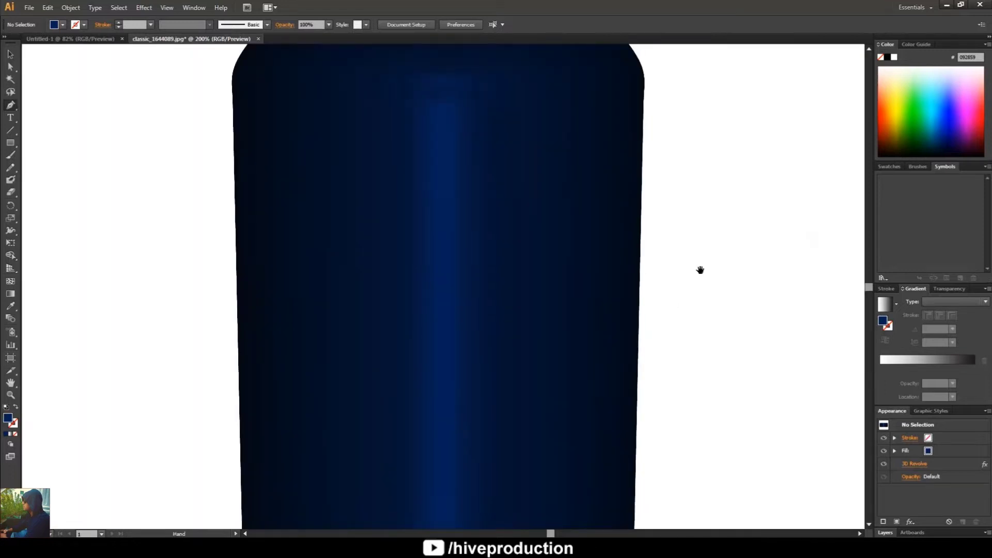
left_click_drag(775, 239, 165, 352)
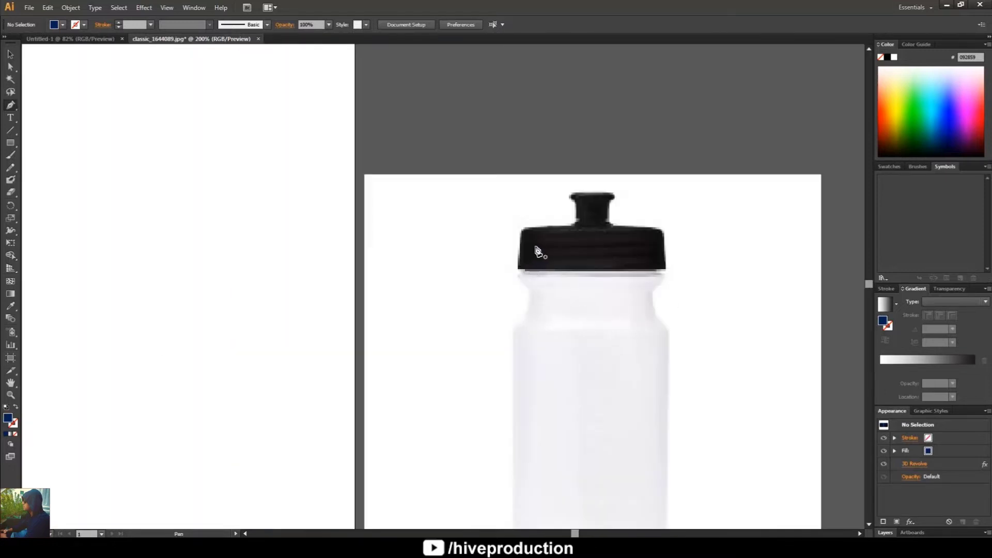
- Trace the spout's top edge and right corner down to the cap's shoulder
left_click(593, 194)
left_click(614, 194)
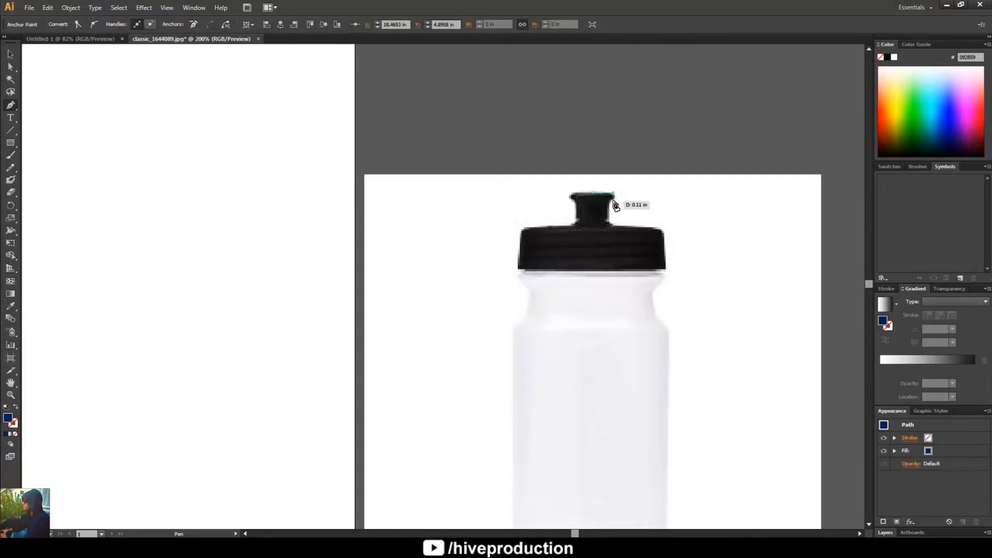
left_click(610, 200)
left_click_drag(615, 194, 651, 232)
left_click(610, 218)
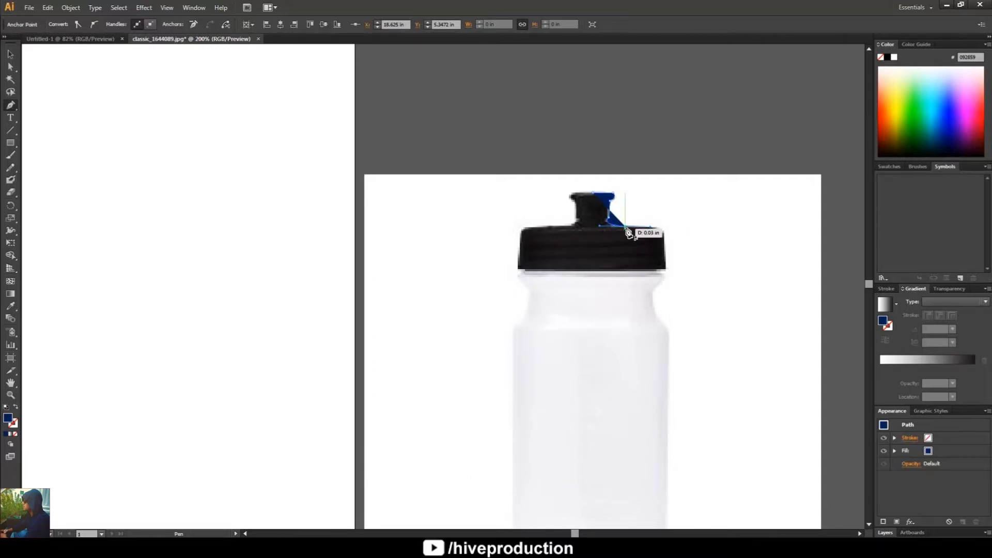
- Trace the cap's right edge with a rounded top-right corner and close the path at the start
left_click(653, 226)
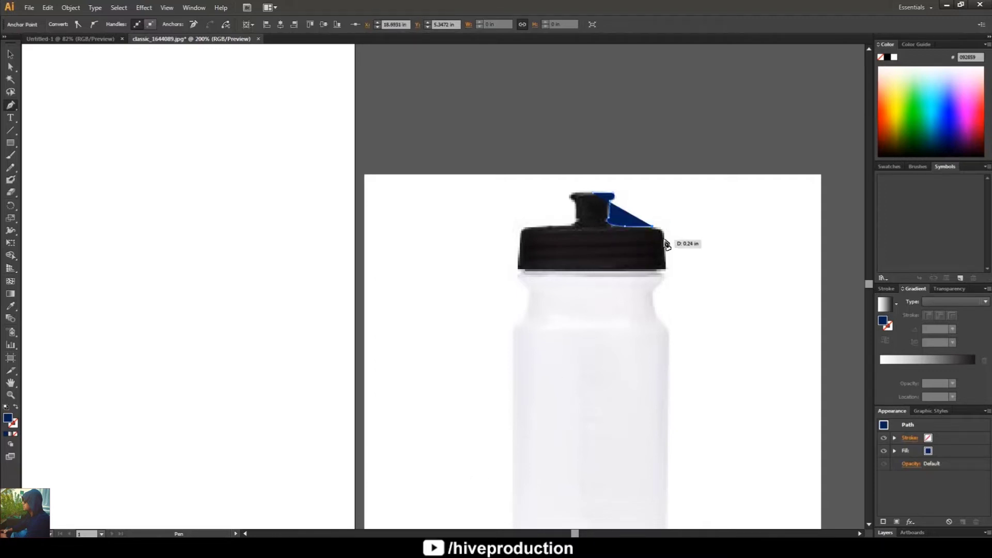
left_click(664, 245)
key("ctrl+z")
left_click(666, 233)
left_click_drag(665, 229, 668, 272)
left_click(665, 269)
left_click_drag(595, 277, 594, 277)
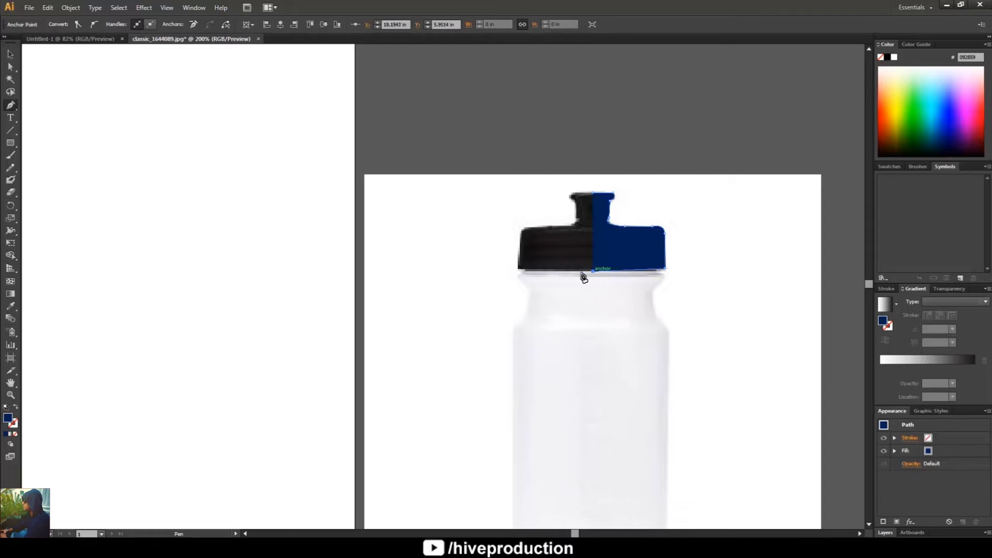
- With Direct Selection zoomed in, nudge the cap's bottom-right anchor down to level the bottom edge
left_click(10, 67)
key("ctrl+plus")
key("ctrl+plus")
key("ctrl+plus")
key("space")
left_click_drag(713, 242, 153, 246)
left_click(549, 237)
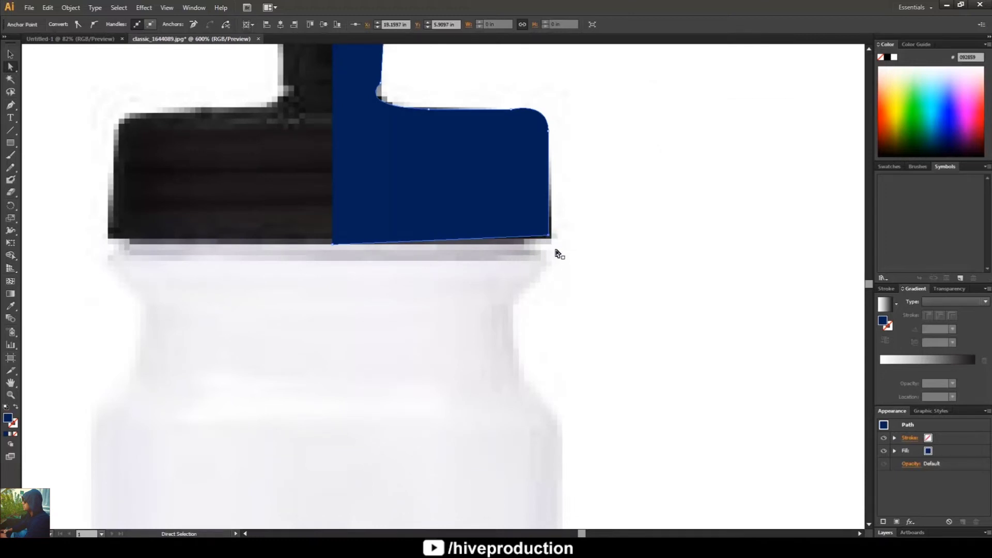
key("Down")
key("Down")
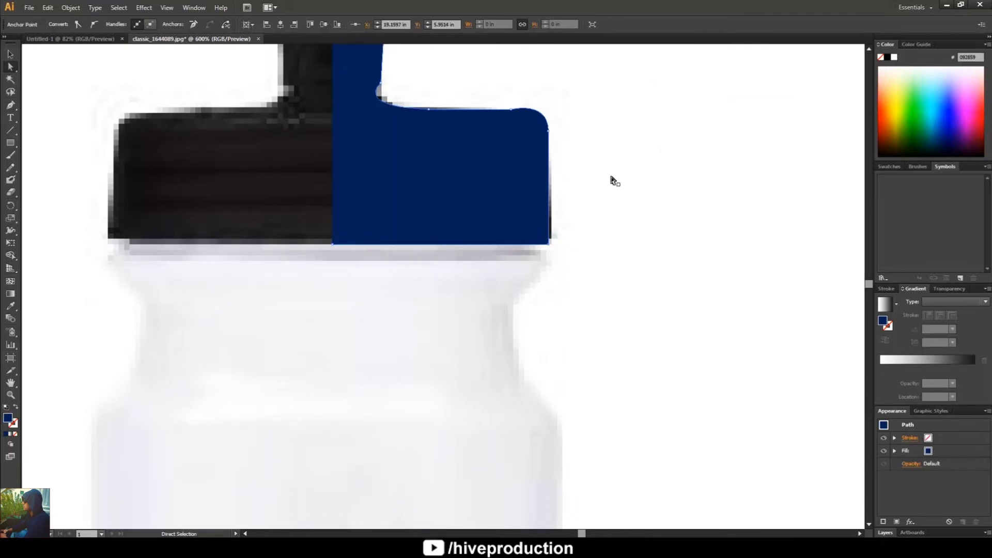
- Straighten the spout edge by nudging its anchor right, and reshape the top-right corner curve
key("space")
left_click_drag(415, 145, 451, 215)
left_click_drag(420, 156, 422, 185)
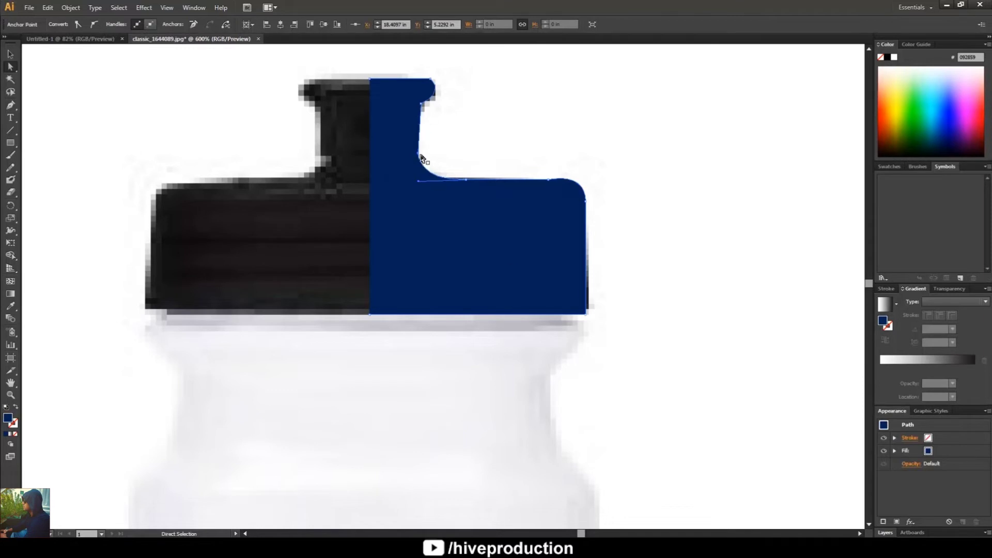
key("Right")
left_click(550, 181)
left_click_drag(585, 171, 586, 177)
- Return to the Selection tool and zoom out to bring the navy vase back into view
left_click(10, 55)
key("space")
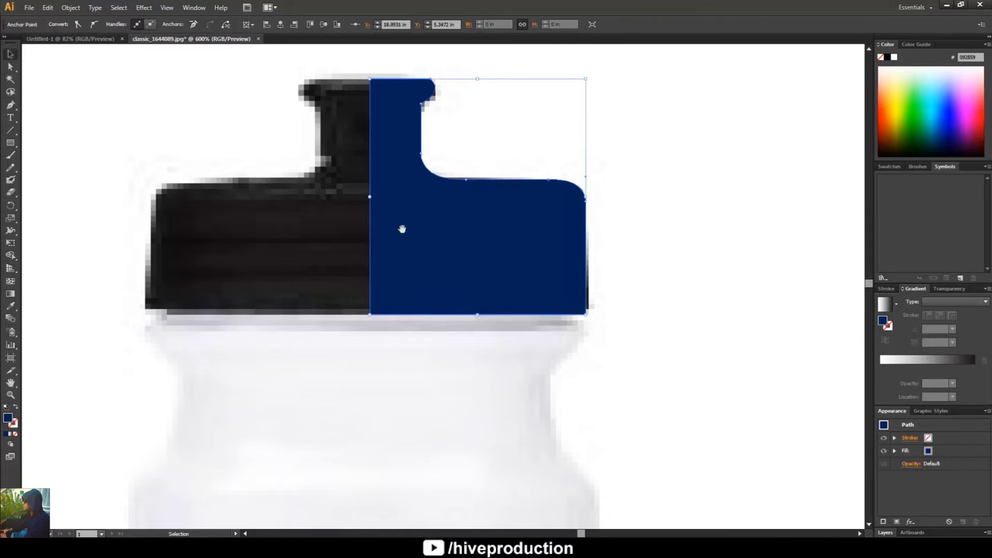
left_click_drag(309, 221, 541, 252)
scroll(541, 252, "down", 5)
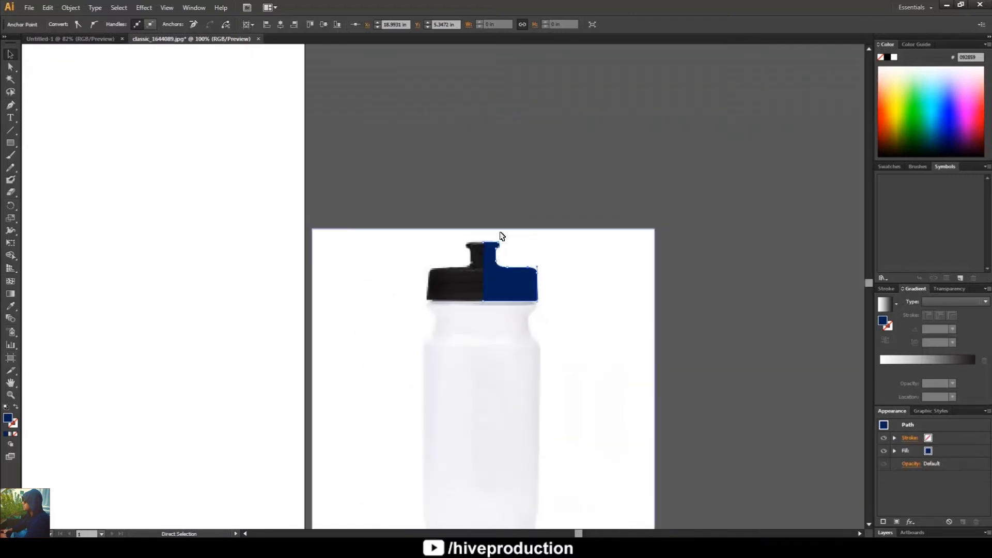
left_click_drag(357, 271, 661, 289)
- Apply 3D Revolve to the cap with Light Intensity 50%, Blend Steps 154 and Ambient Light 32%
left_click(144, 7)
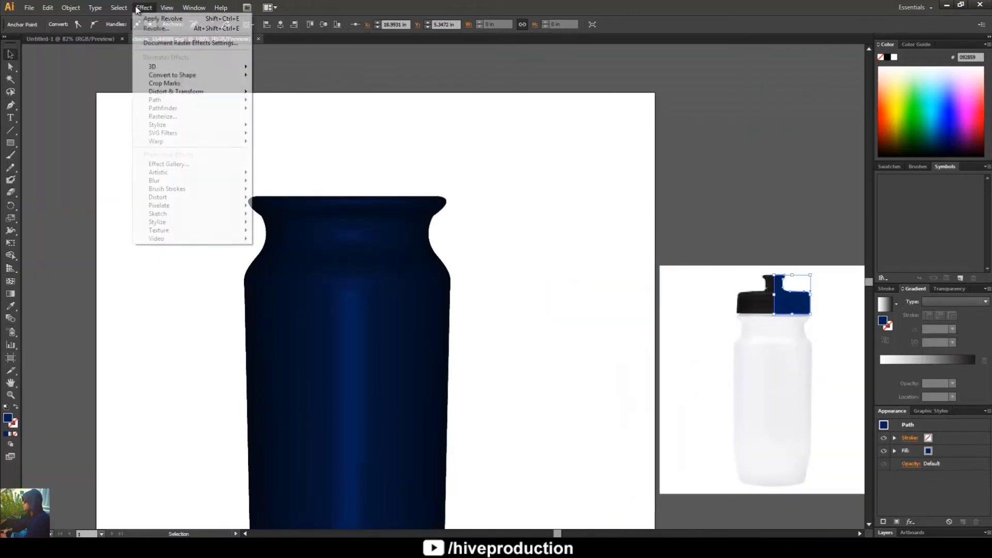
mouse_move(155, 67)
left_click(310, 78)
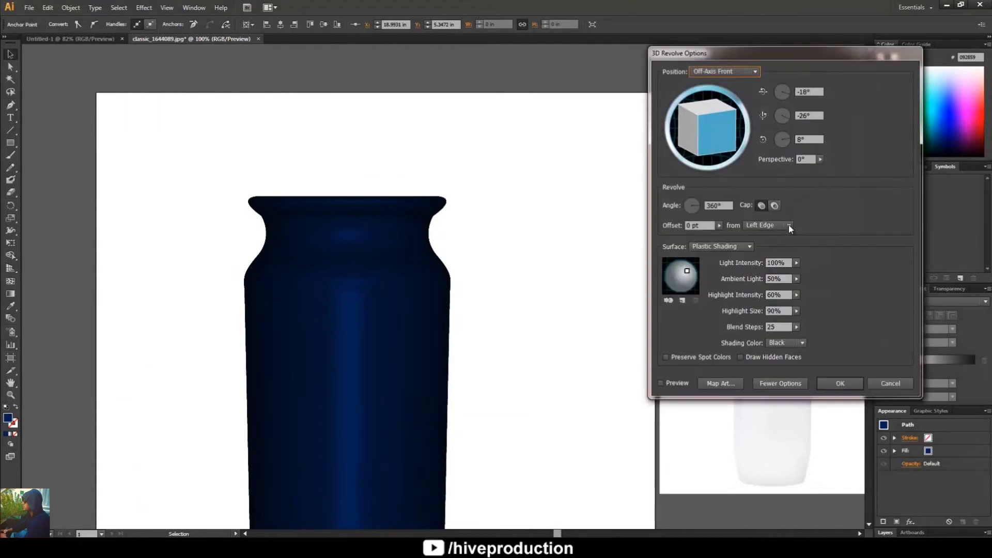
left_click_drag(753, 54, 562, 37)
left_click(526, 375)
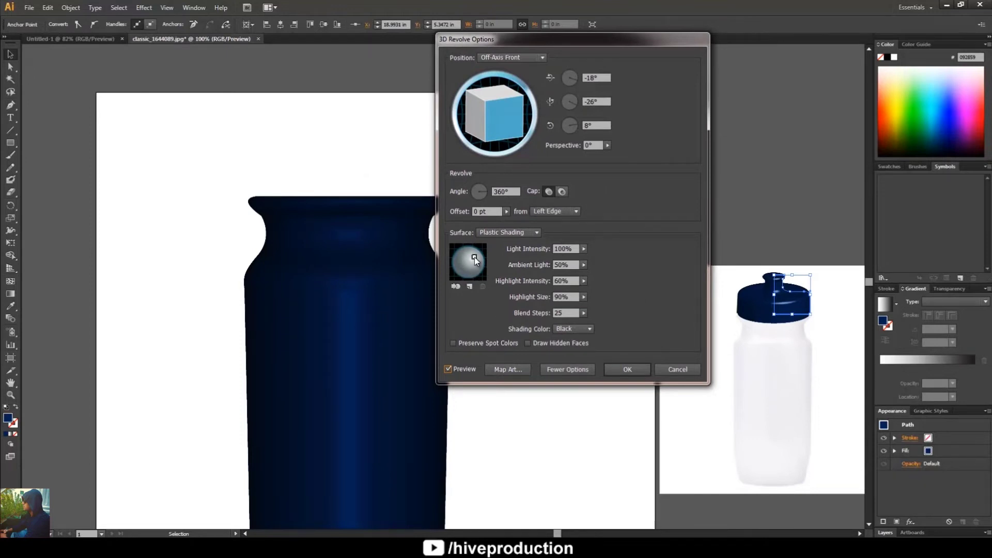
left_click(563, 249)
type("50")
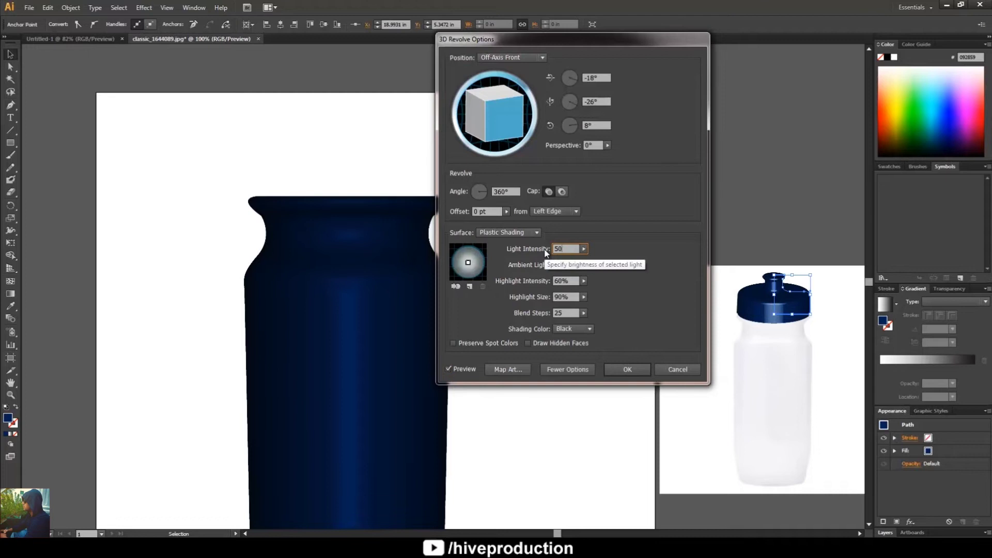
left_click(584, 313)
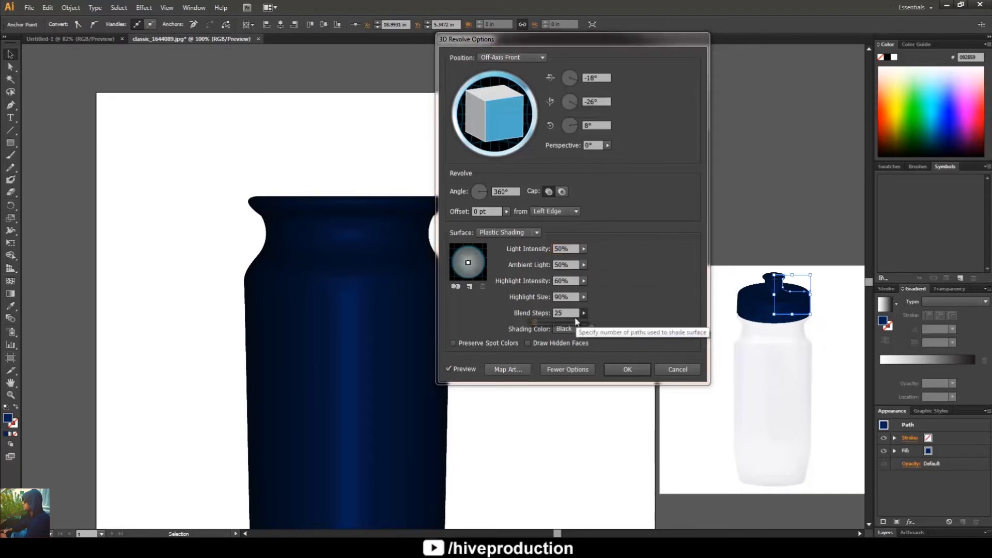
left_click(564, 322)
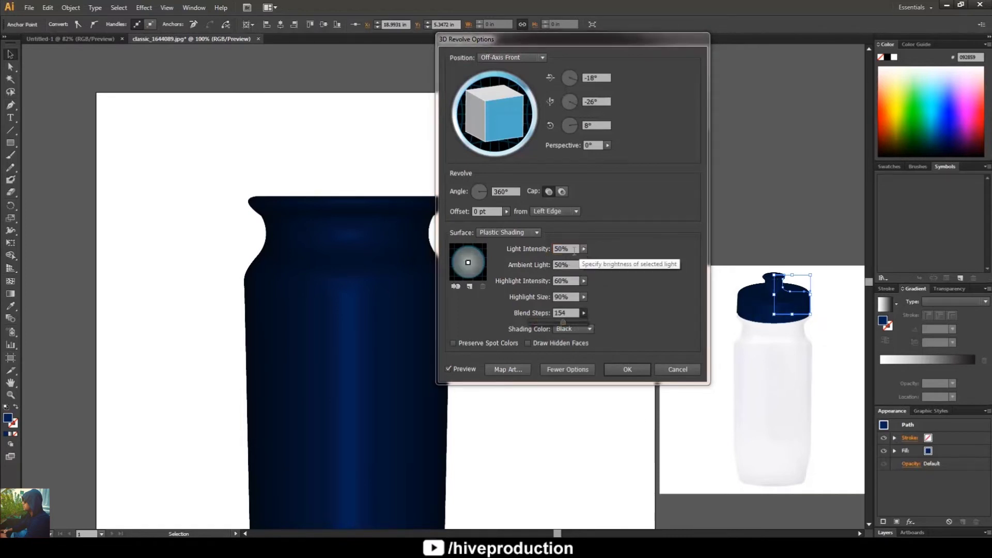
left_click(584, 265)
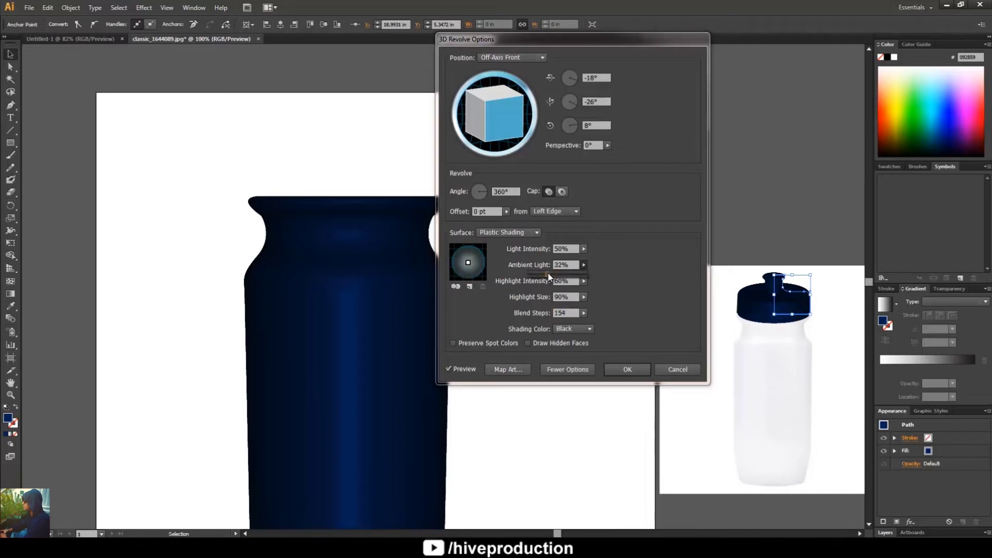
left_click(623, 373)
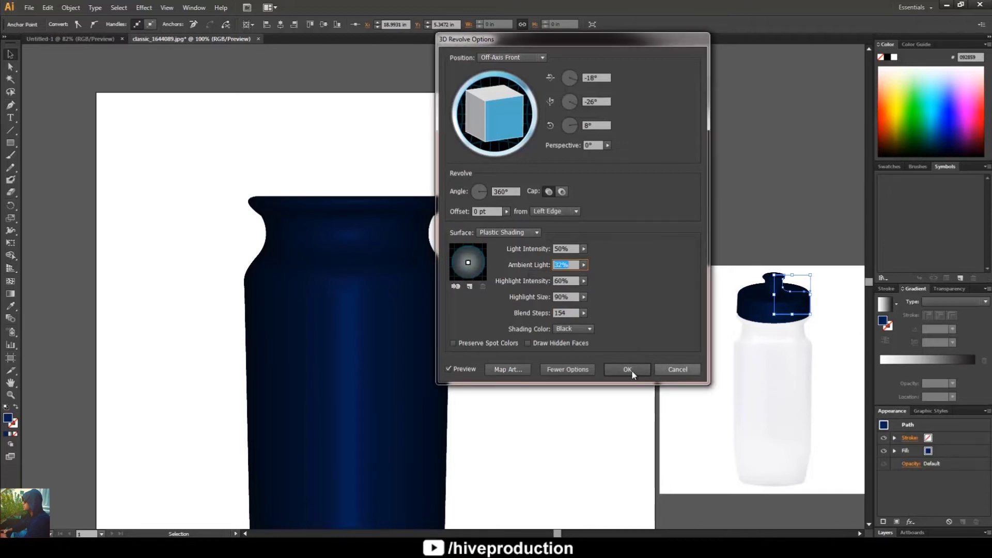
left_click(632, 372)
- Change the cap's fill to the lighter navy #1b3c6d
double_click(882, 321)
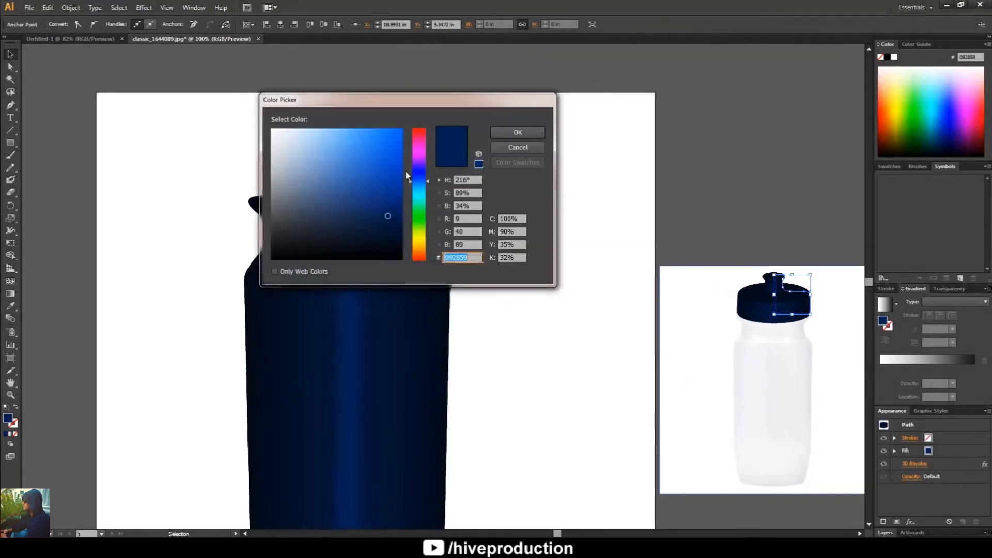
left_click(372, 207)
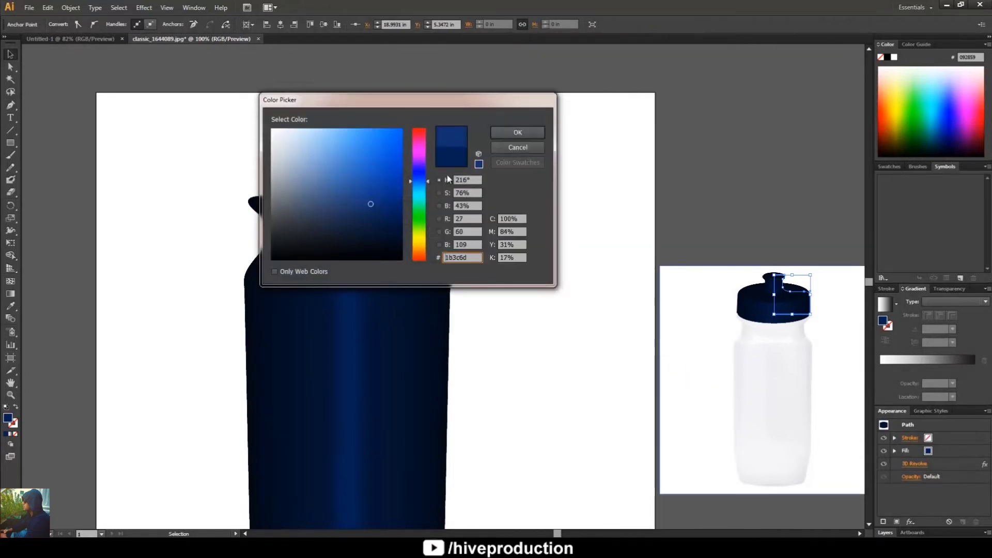
left_click(517, 132)
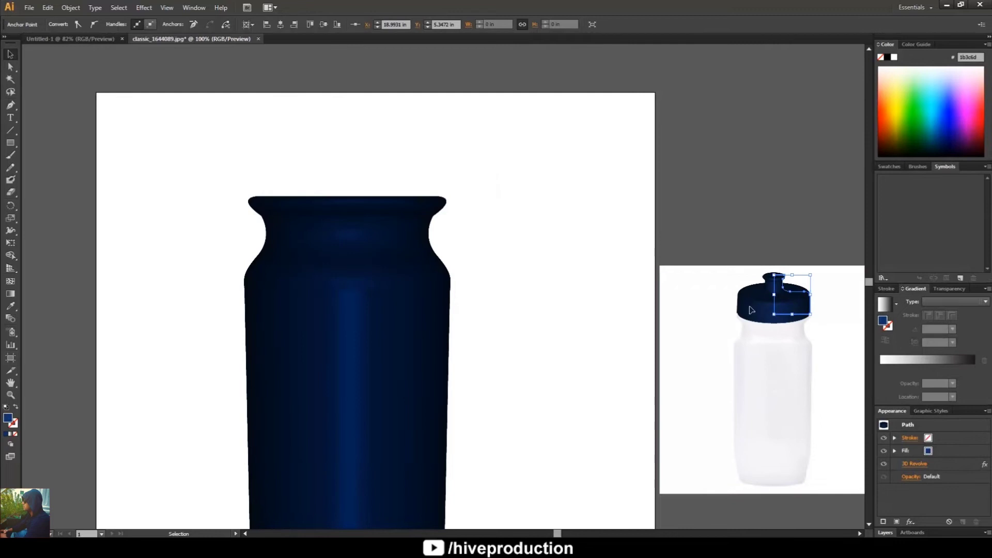
- Move the cap above the bottle and set its 3D Revolve position to Front
left_click_drag(751, 310, 332, 172)
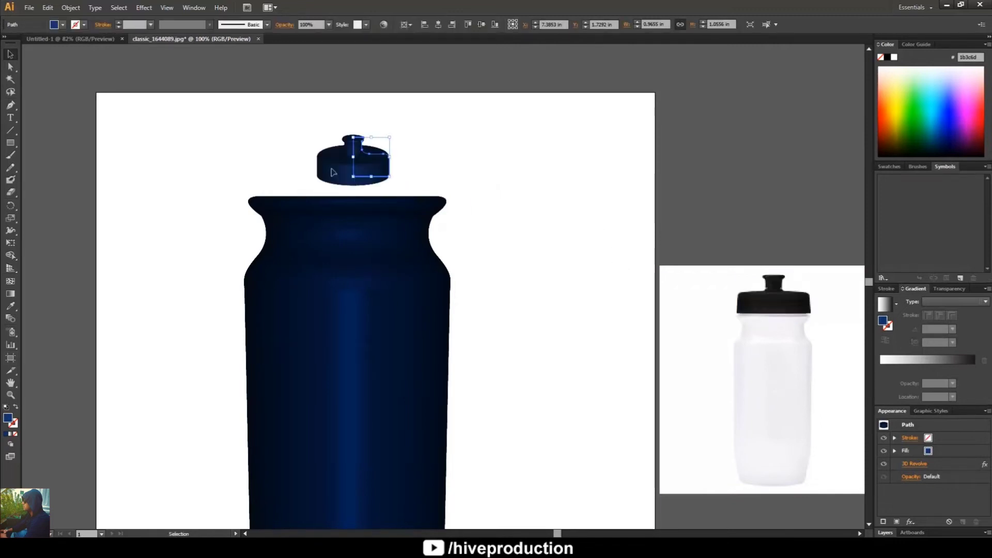
left_click(912, 464)
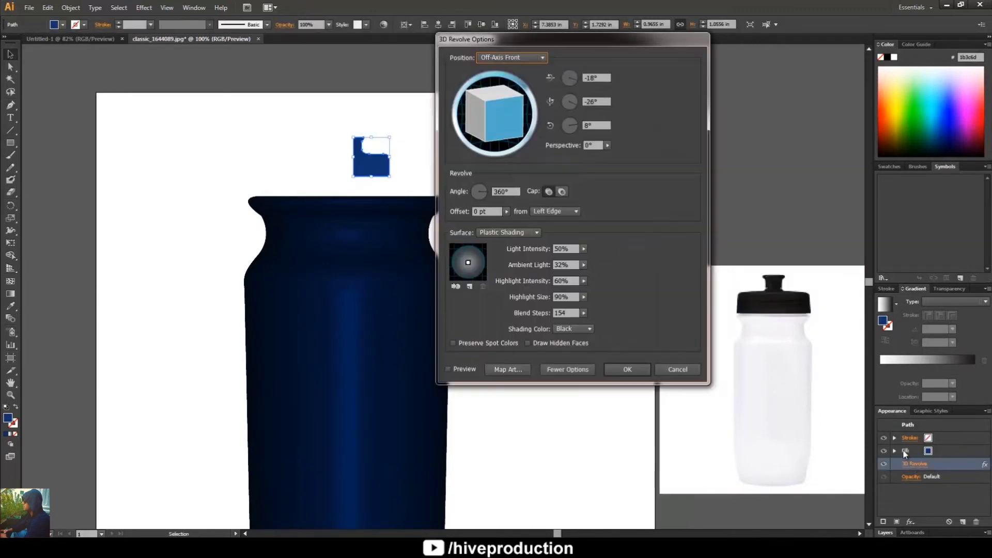
left_click(511, 58)
left_click(498, 85)
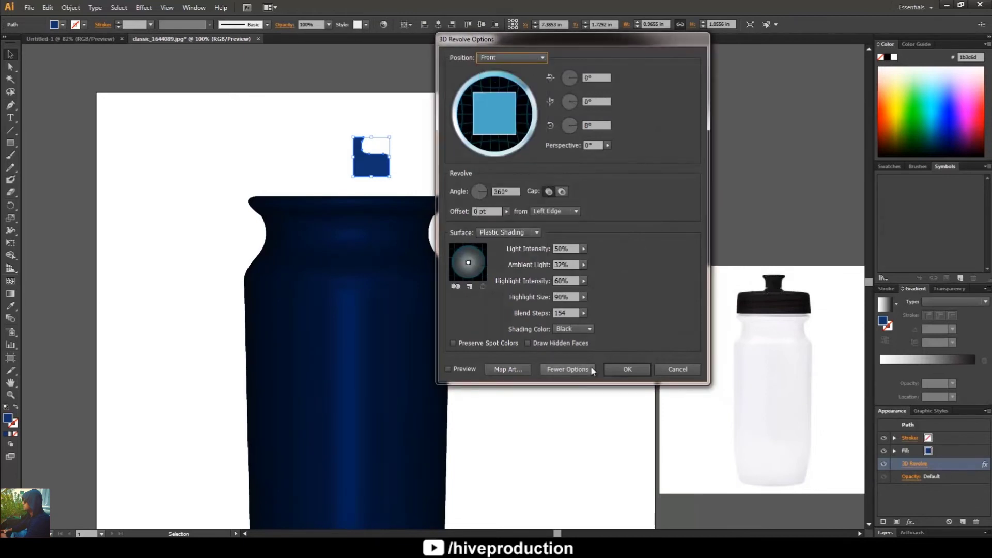
left_click(627, 369)
- Scale and nudge the cap onto the bottle neck, then zoom out and select cap and body together
left_click_drag(392, 174, 413, 192)
left_click_drag(412, 131, 653, 94)
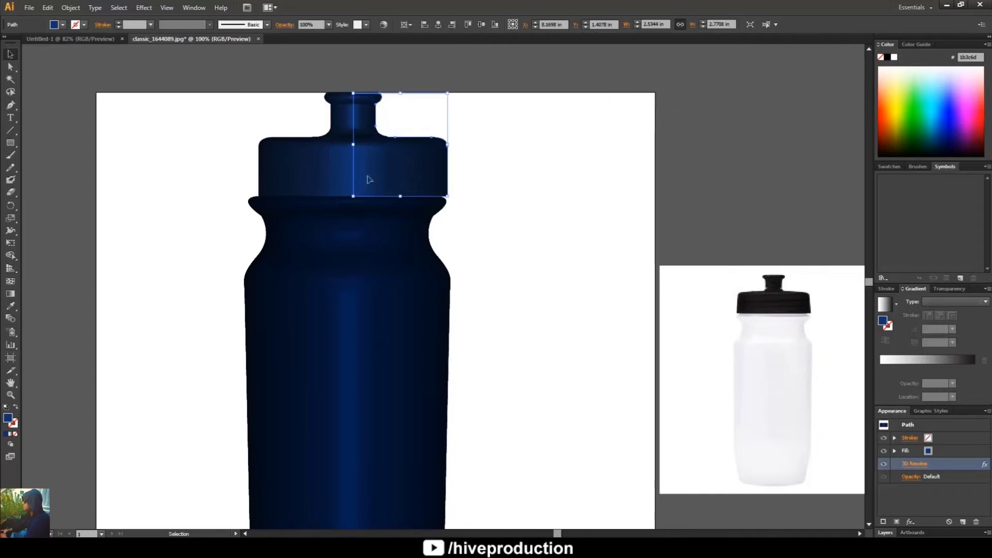
key("Left")
key("Left")
key("Left")
key("Left")
key("Left")
key("Left")
key("Left")
key("Left")
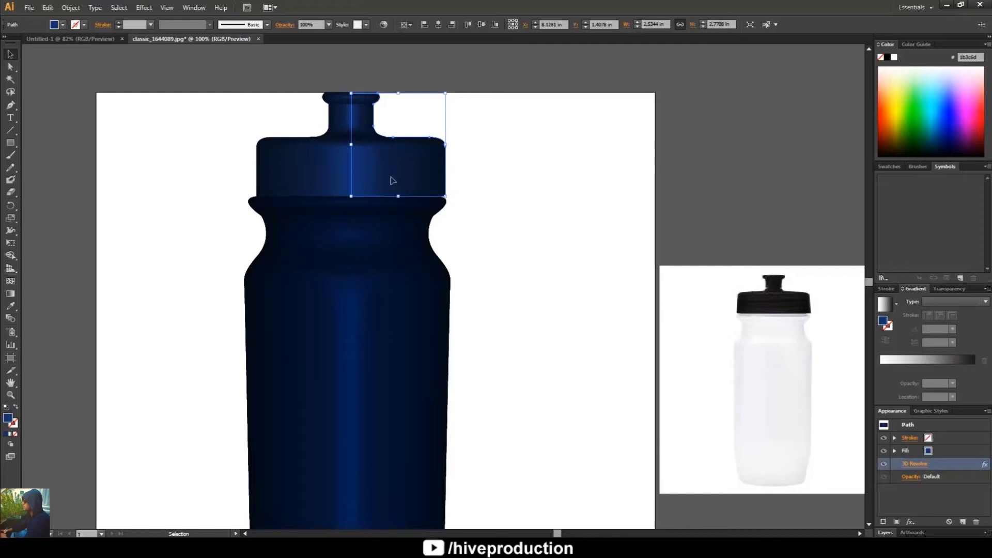
left_click_drag(443, 196, 432, 215)
key("ctrl+z")
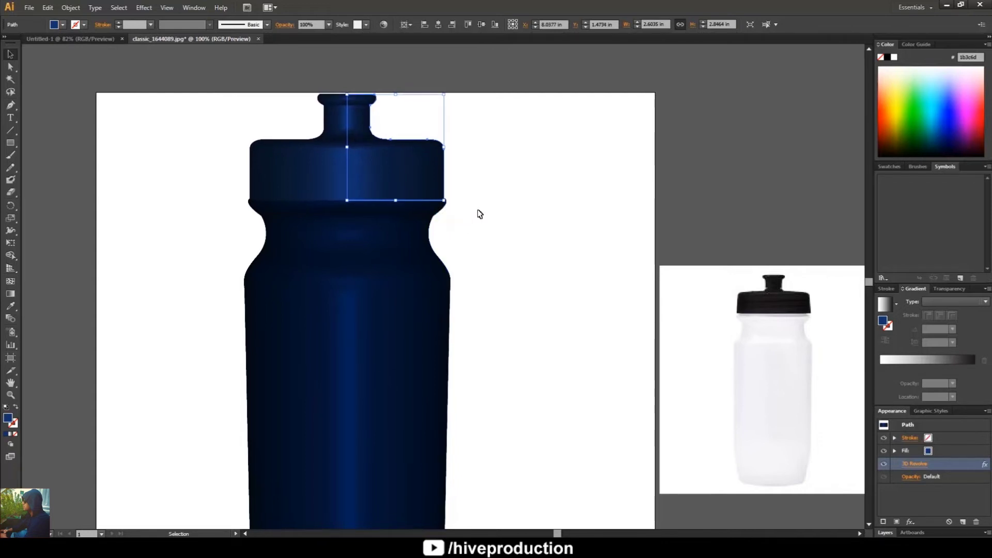
left_click(487, 237)
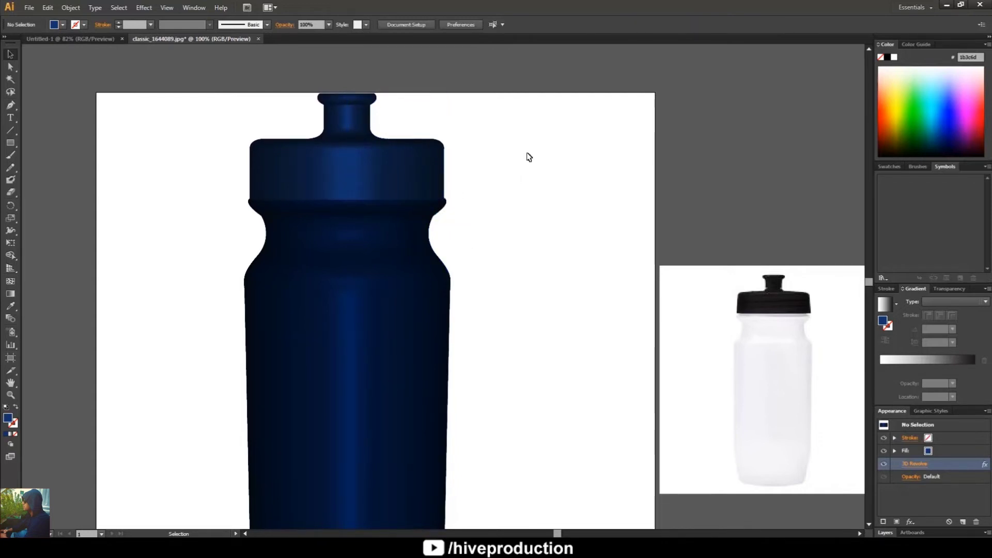
key("ctrl+minus")
key("ctrl+minus")
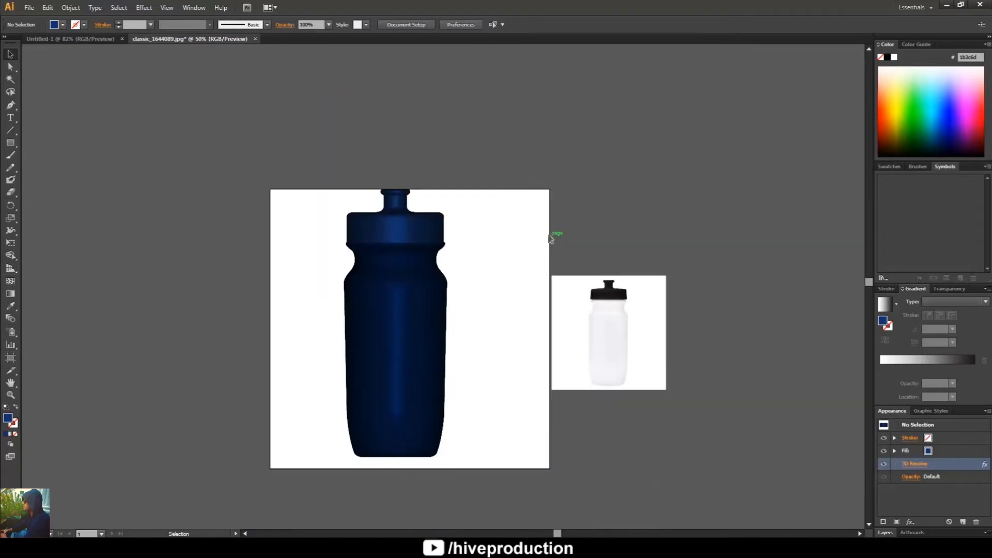
left_click(398, 218)
left_click(405, 298, "shift")
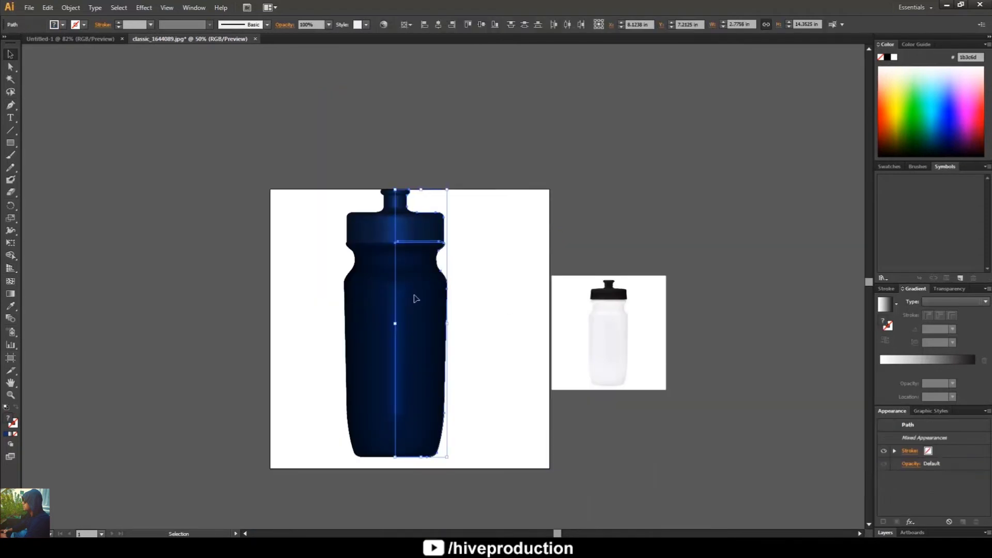
left_click(472, 308)
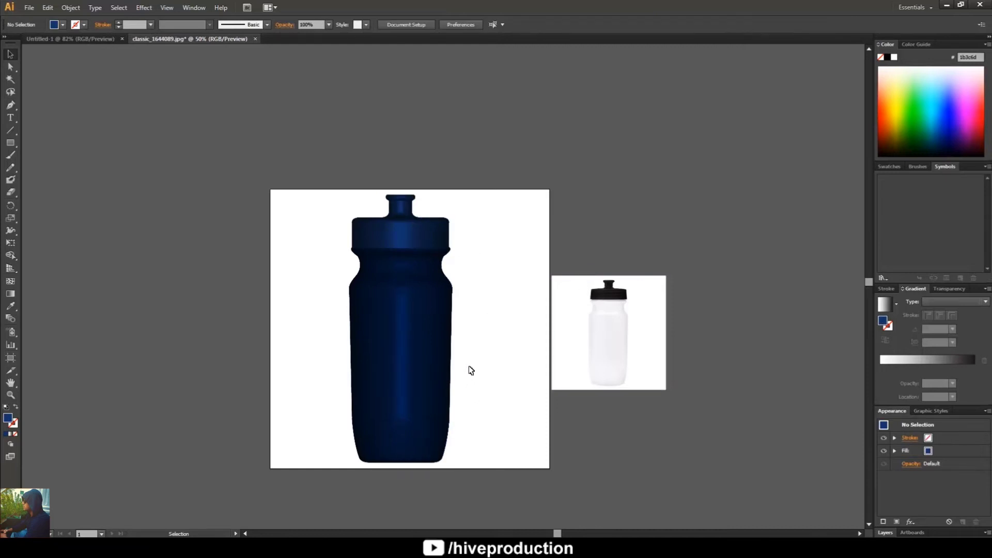
- Draw a small rectangle to the left of the bottle and fill it blue
left_click(385, 324)
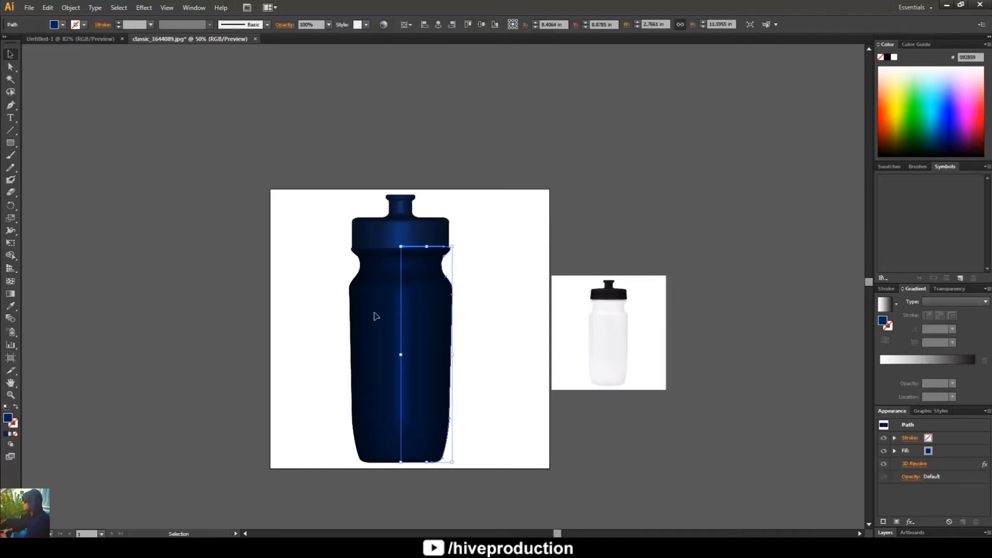
key("m")
key("ctrl+shift+a")
left_click_drag(279, 265, 327, 291)
double_click(8, 419)
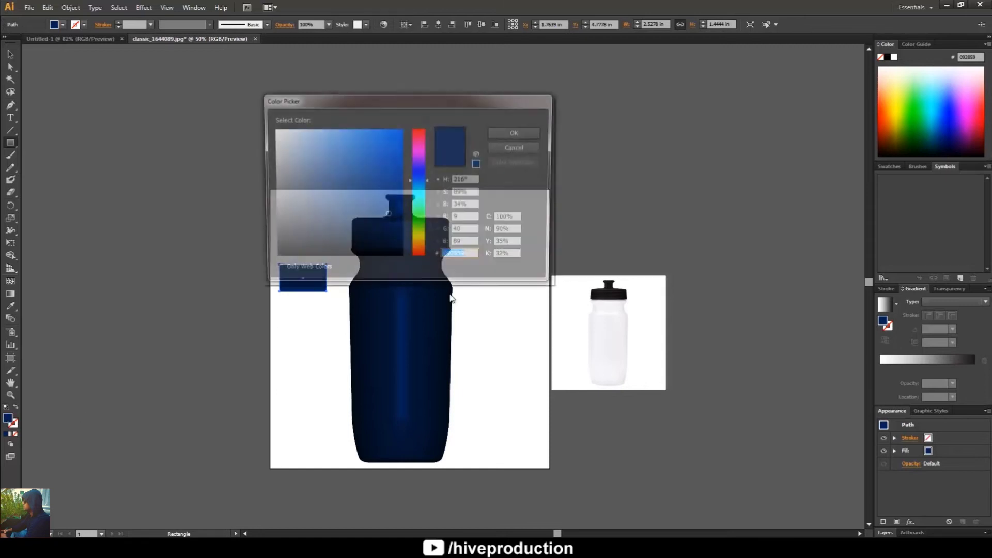
mouse_move(369, 198)
left_mouse_down()
mouse_move(352, 192)
mouse_move(349, 206)
left_mouse_up()
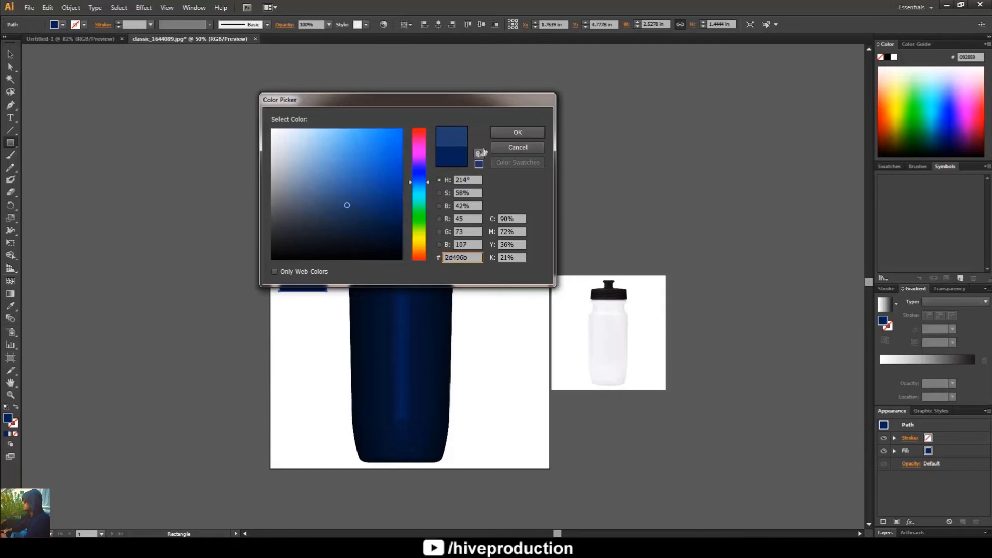
left_click(517, 132)
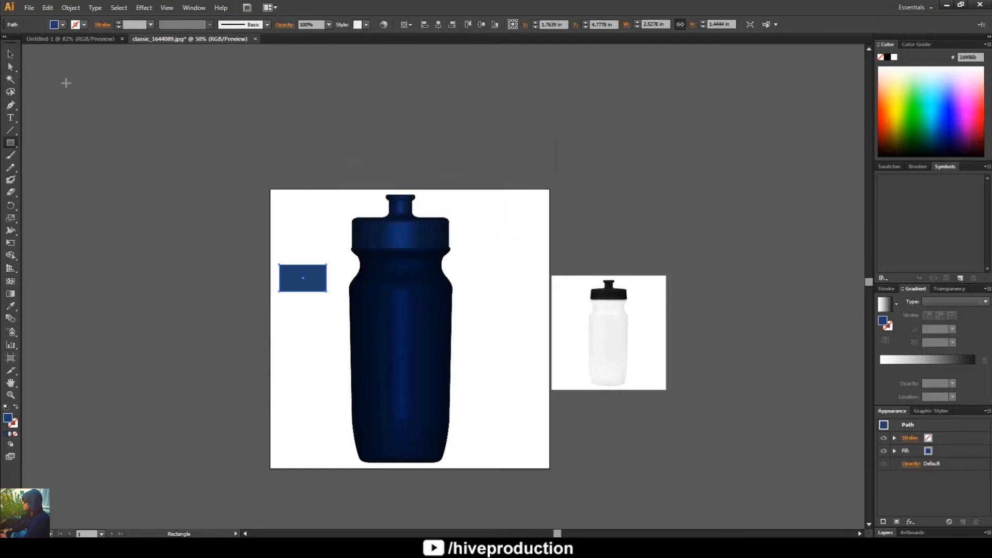
left_click(11, 54)
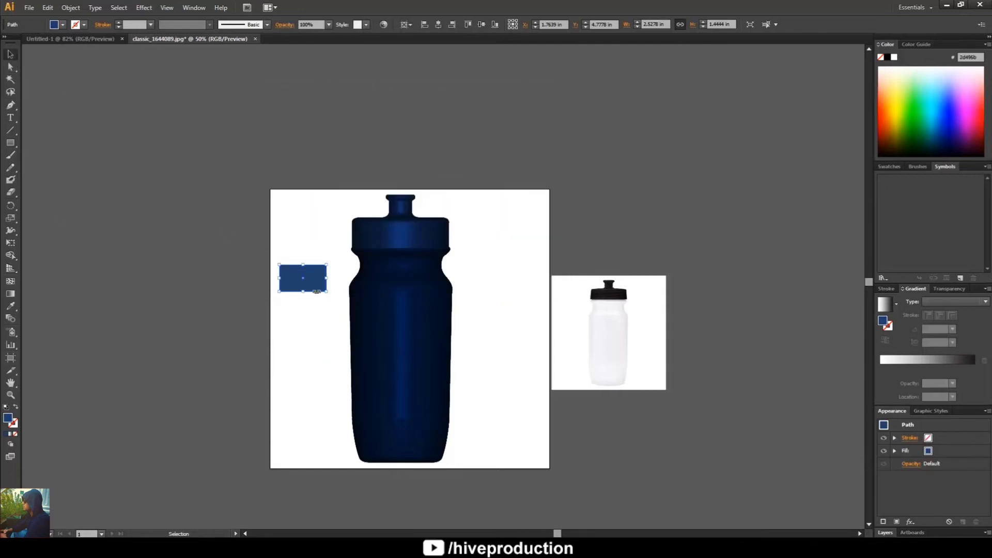
- Change the rectangle's fill to deeper blue #134270 and save it as a new symbol
double_click(10, 419)
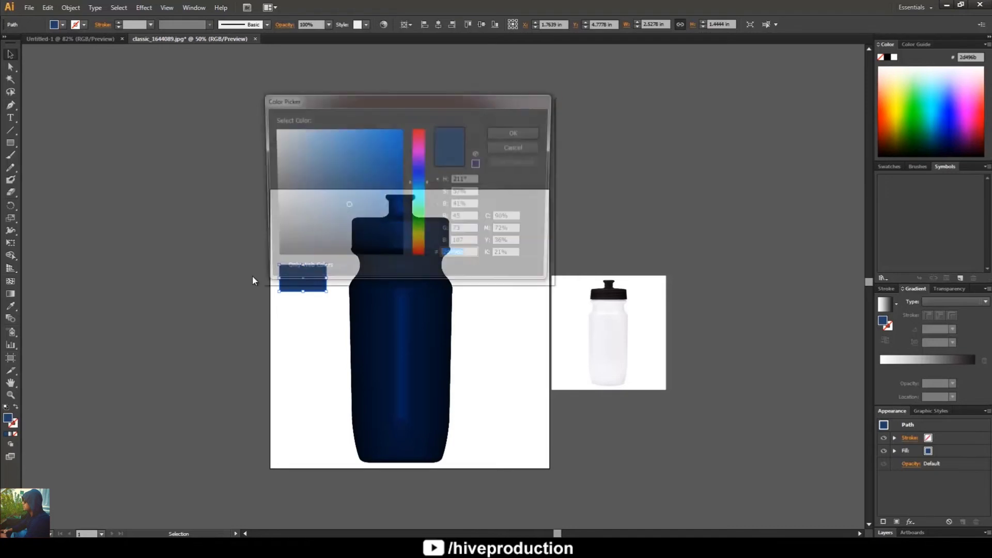
left_click_drag(383, 203, 381, 201)
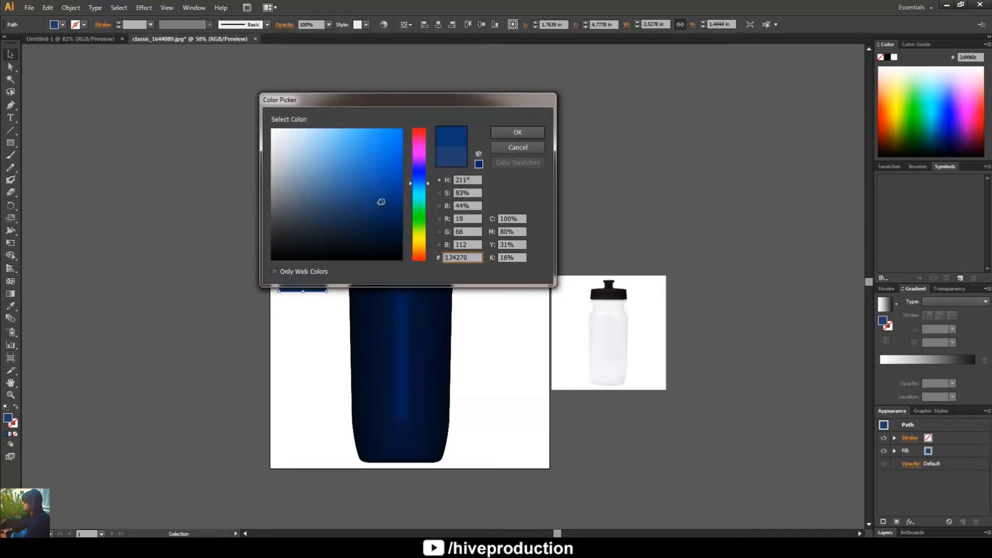
left_click(518, 132)
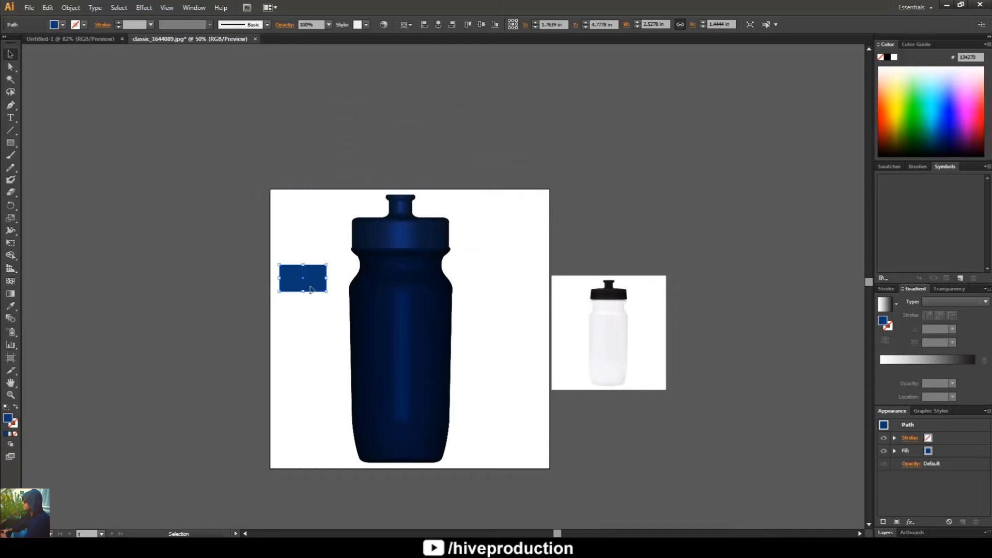
left_click_drag(312, 288, 905, 194)
left_click(485, 325)
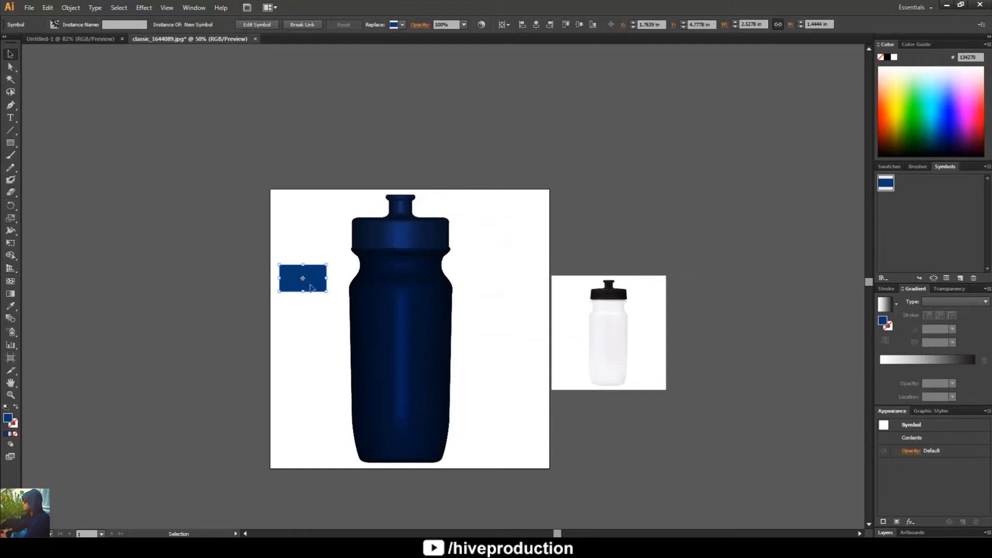
- Delete the rectangle, then open the Adidas logo image in Untitled-1 and trace it into vectors
key("Delete")
left_click(68, 39)
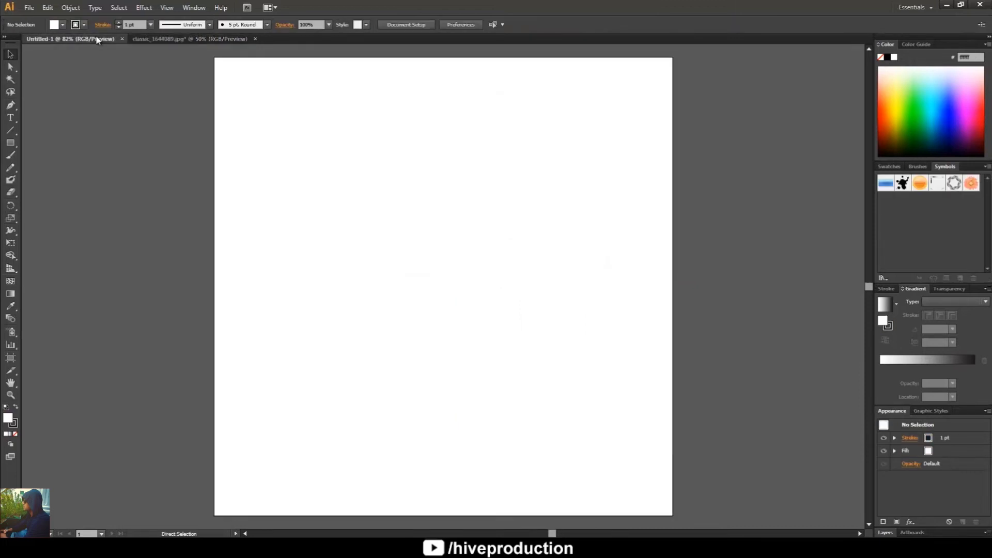
left_click(29, 7)
left_click(42, 42)
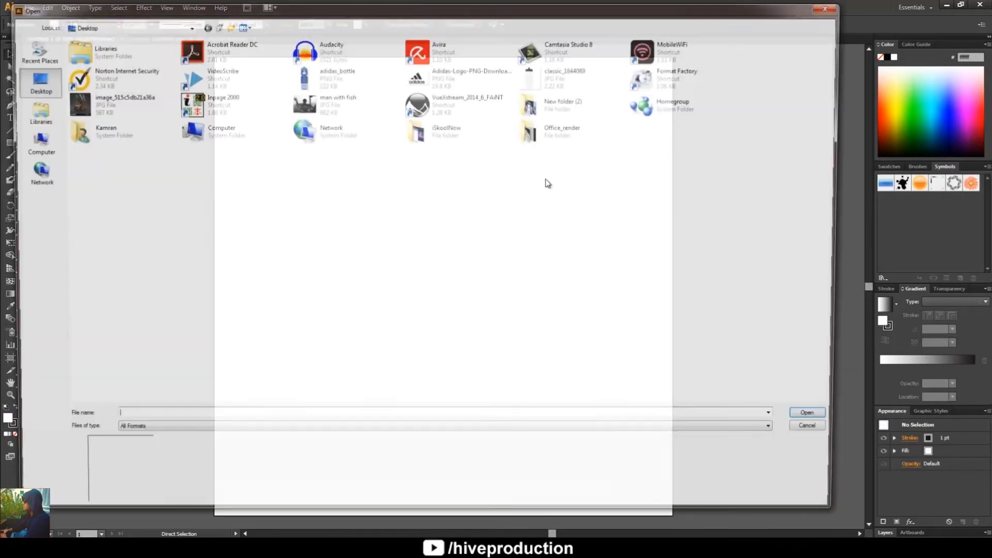
left_click(412, 80)
double_click(412, 81)
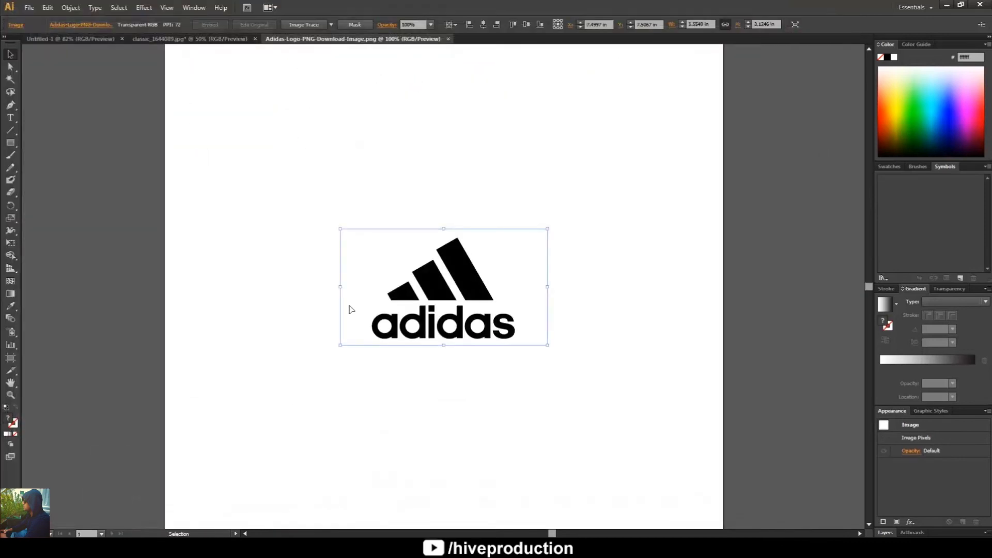
left_click(303, 24)
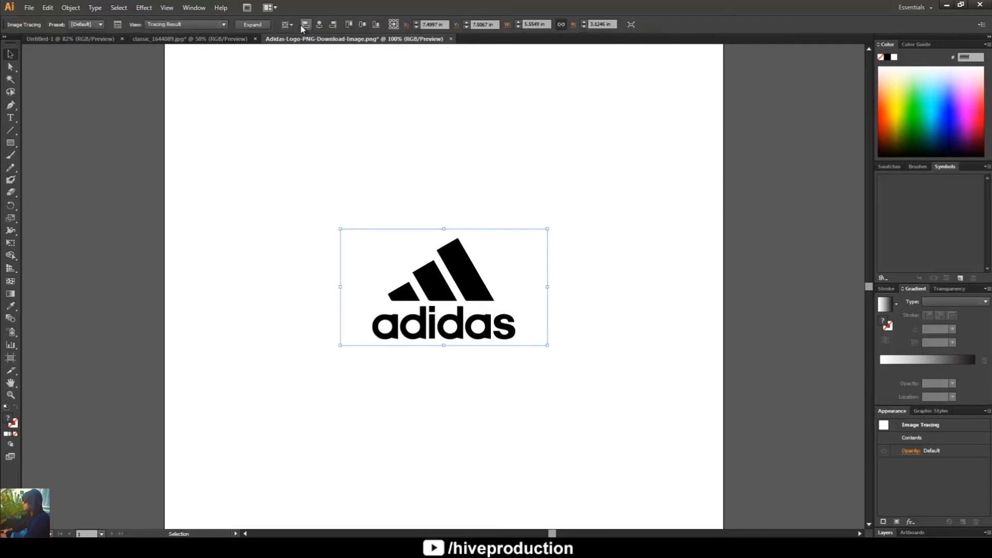
- In isolation mode, delete the logo's white background and the white insides of the a and d
left_click(262, 57)
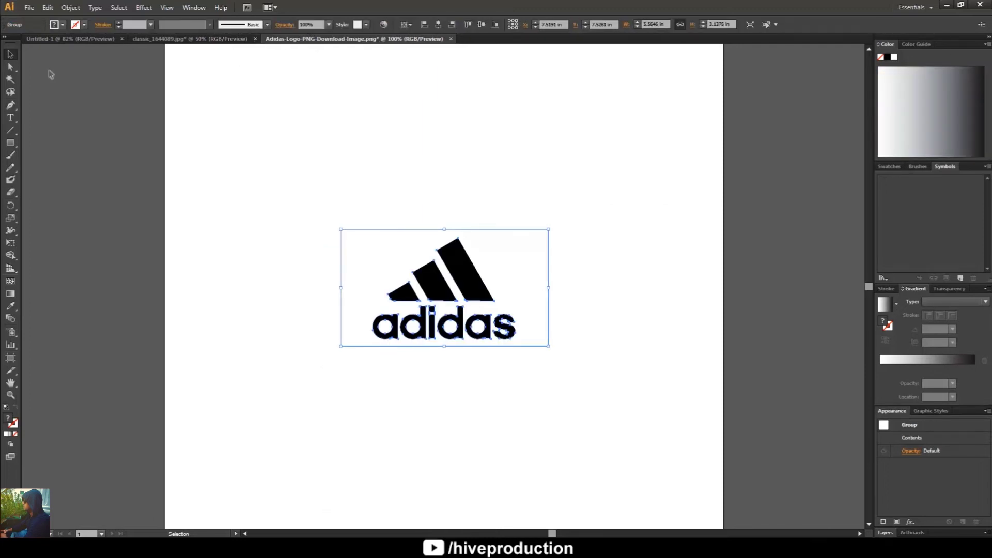
double_click(482, 282)
left_click_drag(482, 282, 607, 171)
key("Delete")
left_click(477, 327)
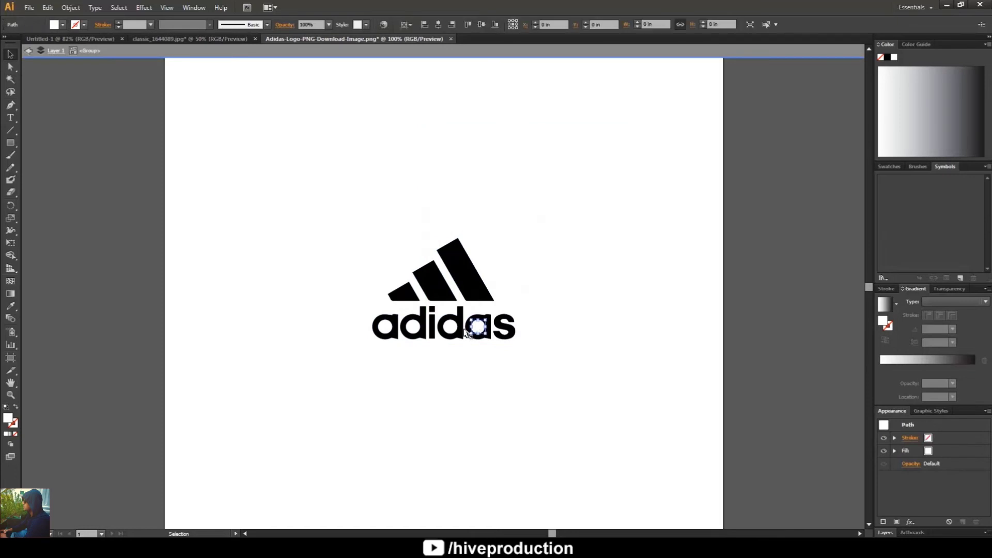
key("Delete")
left_click(450, 326)
key("Delete")
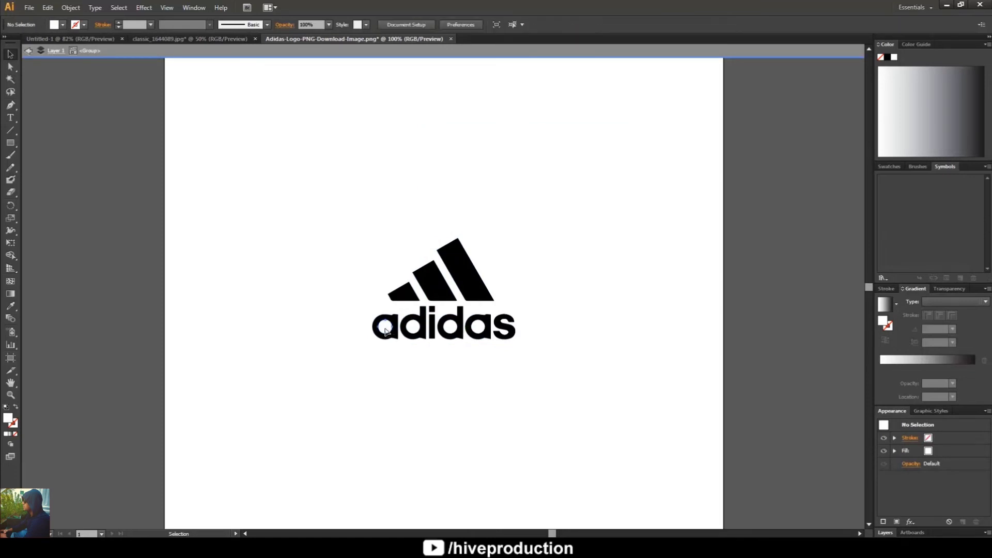
left_click_drag(391, 274, 523, 322)
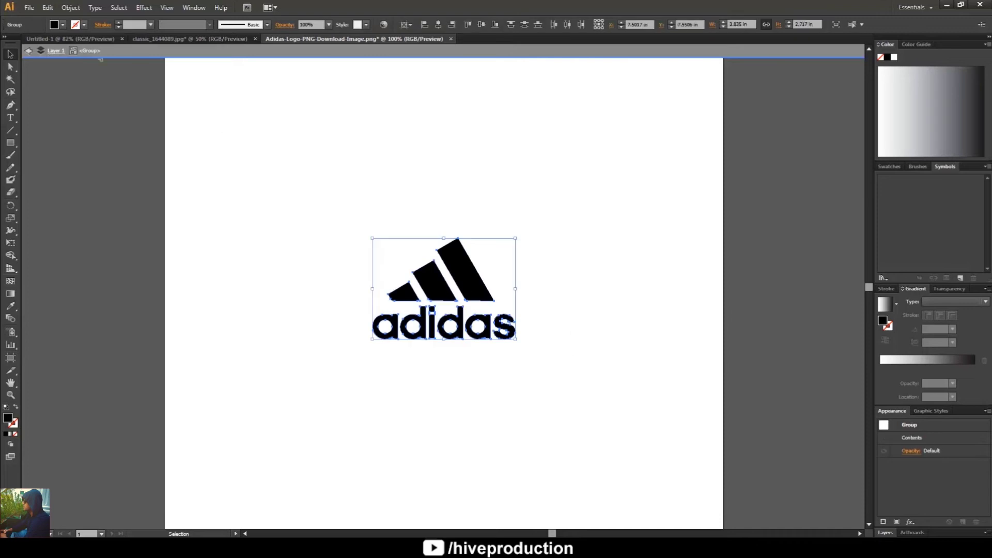
left_click(124, 52)
left_click_drag(478, 282, 478, 207)
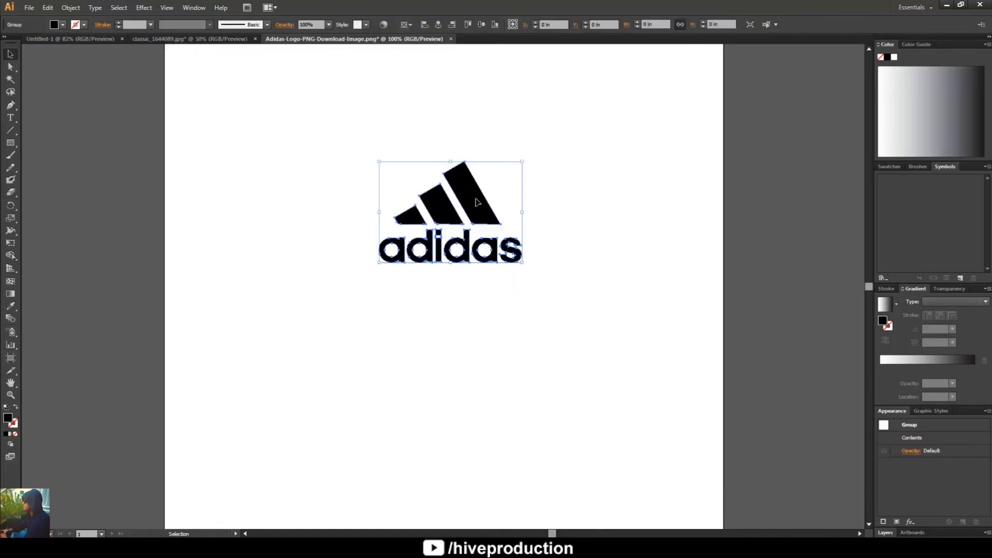
- Bring the cleaned logo beside the bottle, with a white fill and no stroke
left_click(229, 40)
left_click_drag(432, 280, 530, 269)
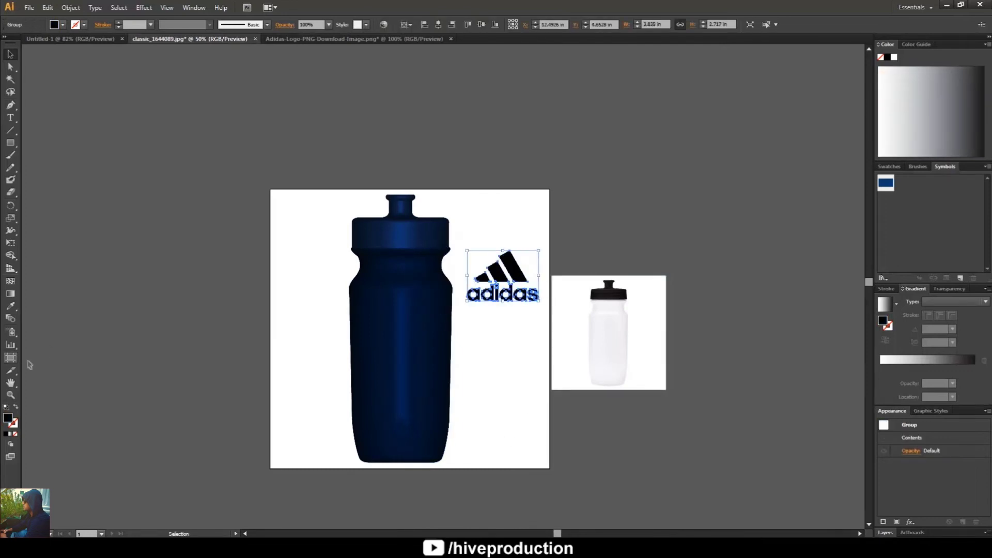
left_click(6, 407)
left_click(15, 424)
left_click(15, 434)
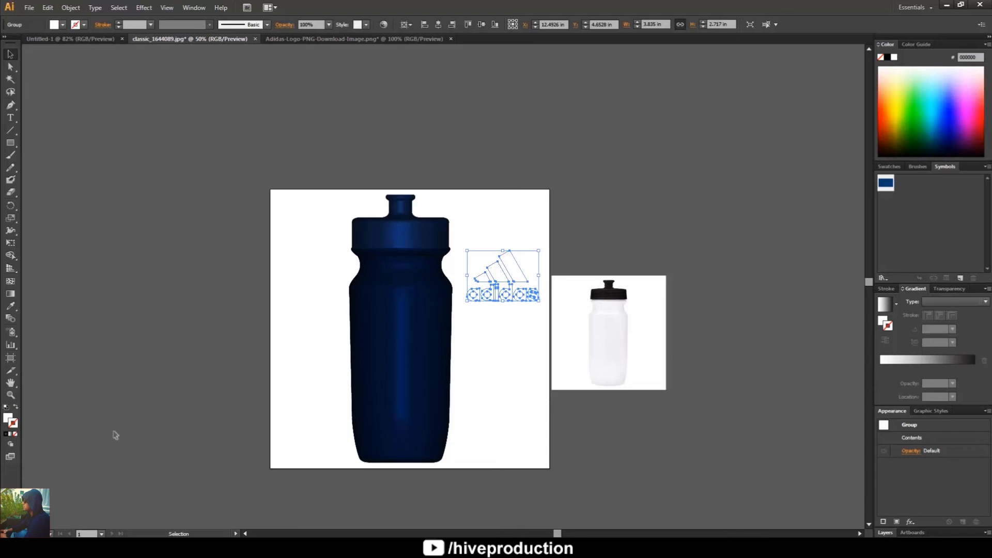
- Save the logo as a new symbol named 'adidas'
left_click_drag(501, 270, 948, 191)
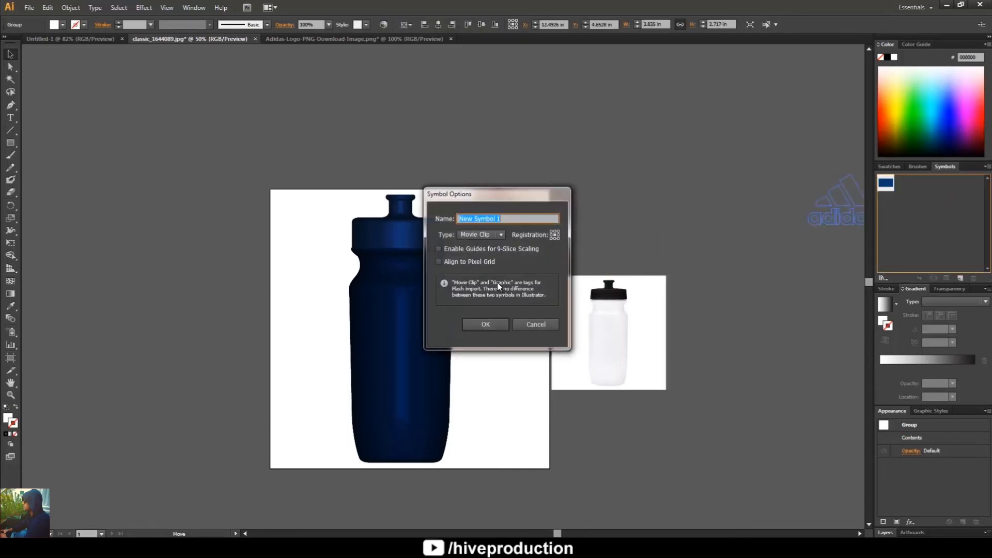
type("adidas")
key("Return")
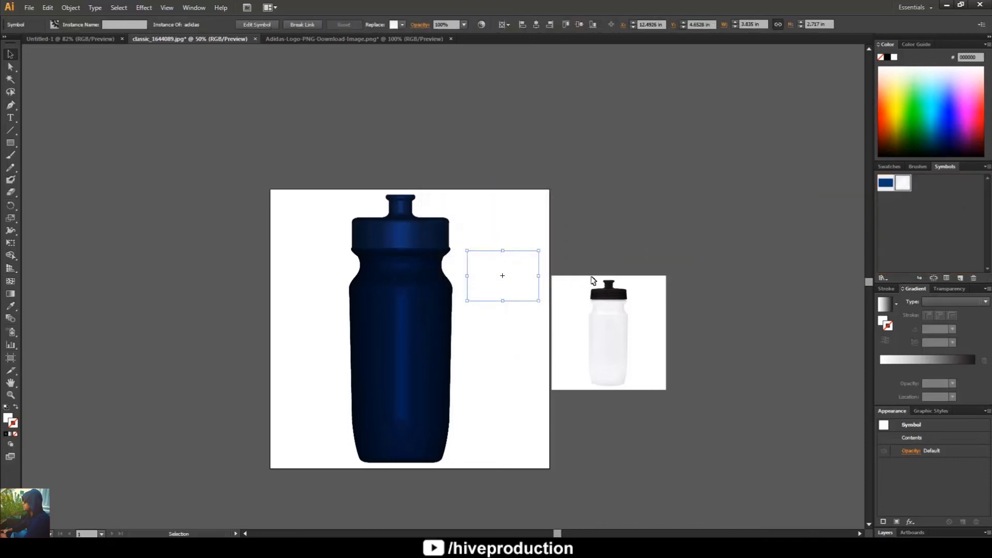
- Reopen the bottle's 3D Revolve settings with Preview on and go to Map Art
left_click(412, 370)
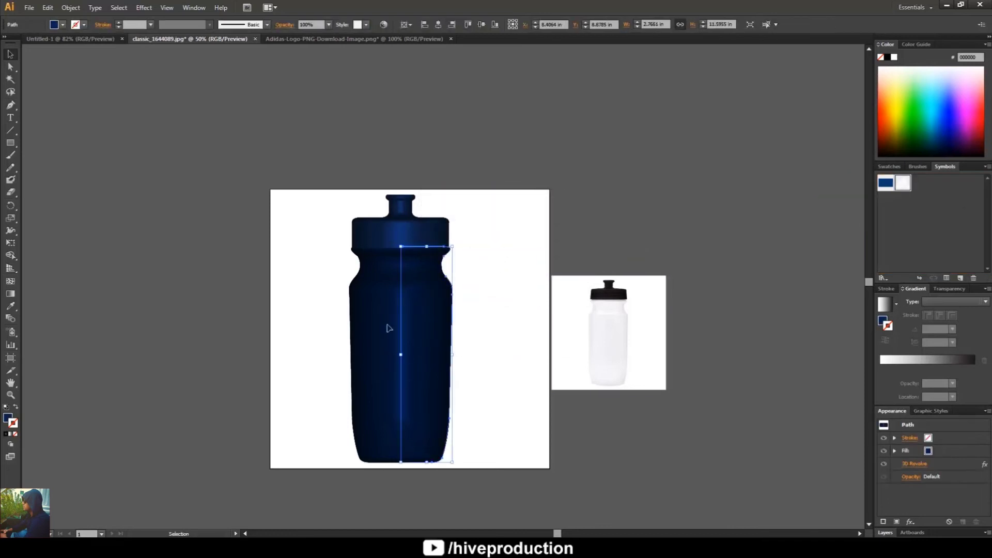
left_click(914, 464)
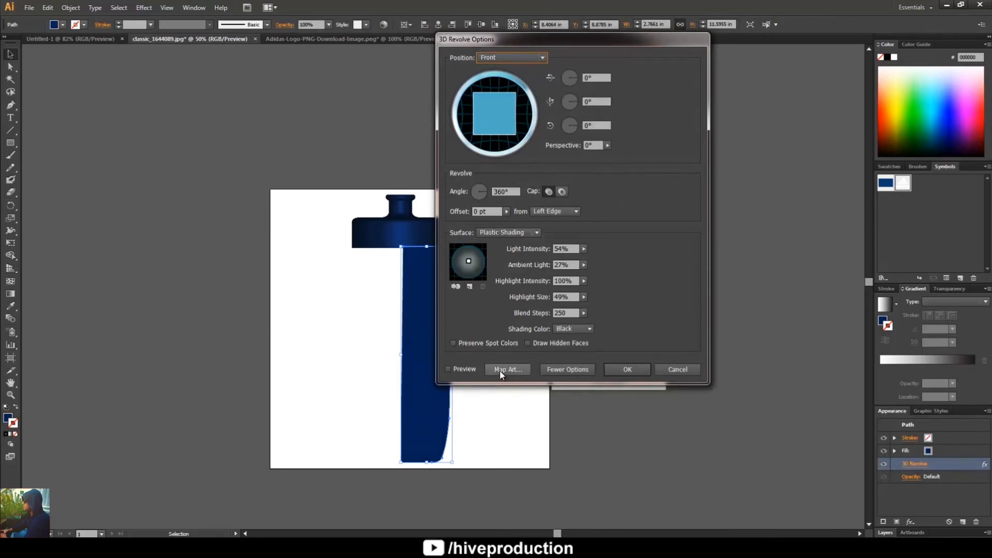
left_click(464, 369)
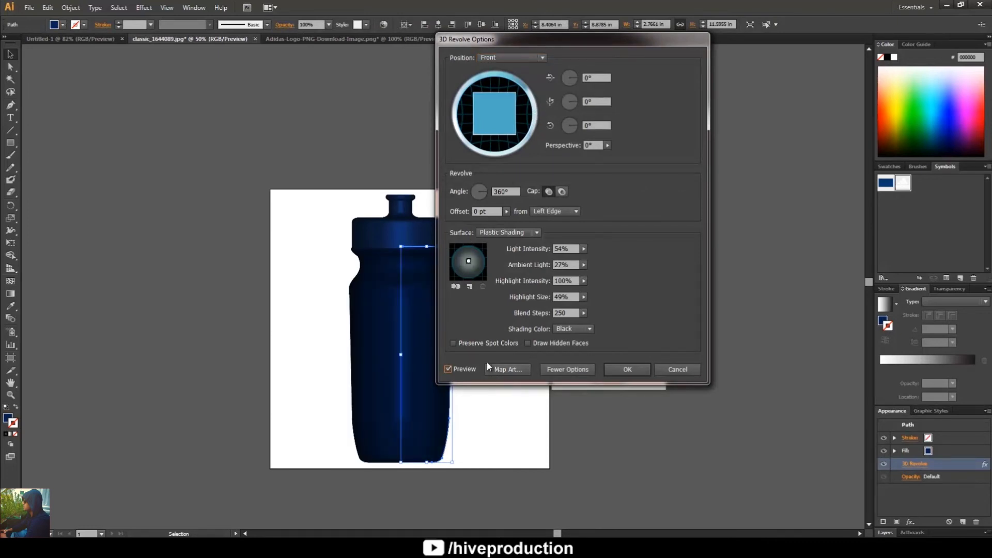
left_click(508, 370)
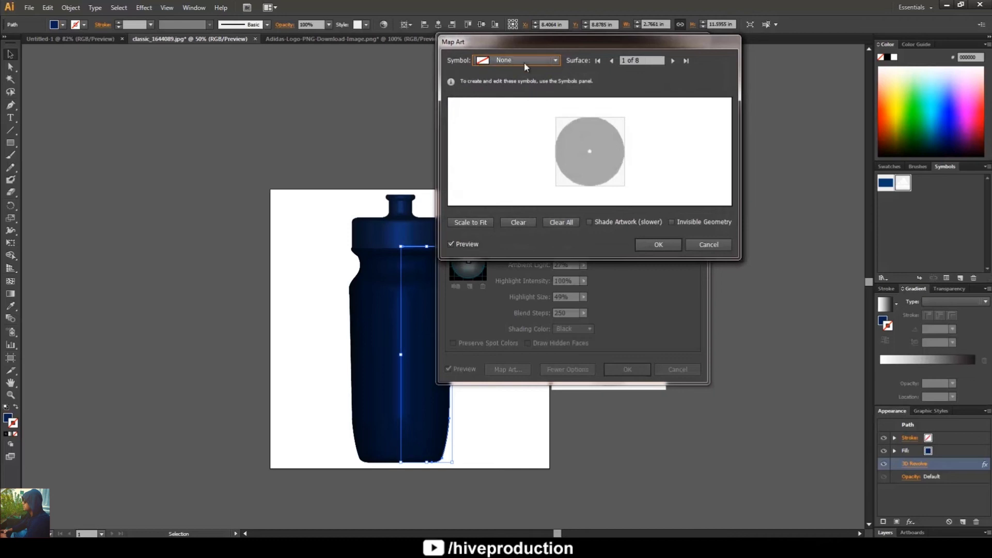
- Map the adidas symbol onto surface 6 of 8 and position it on the bottle's front
left_click(611, 61)
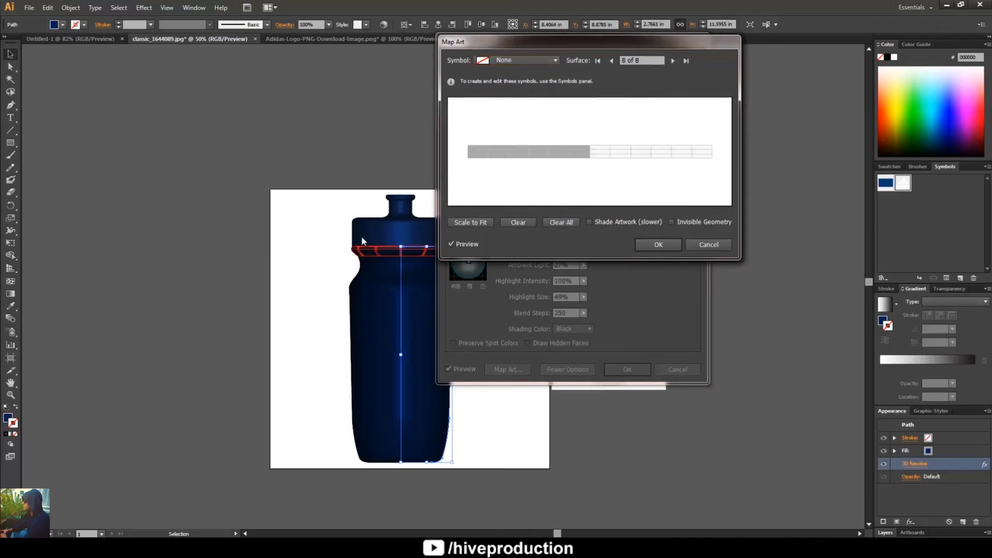
left_click(610, 61)
left_click(610, 61)
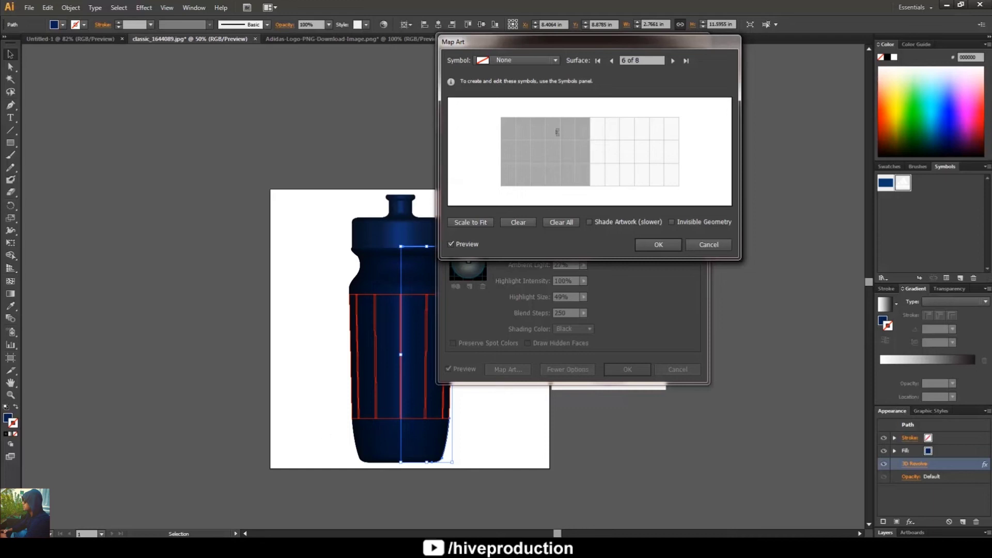
left_click(501, 61)
left_click(503, 94)
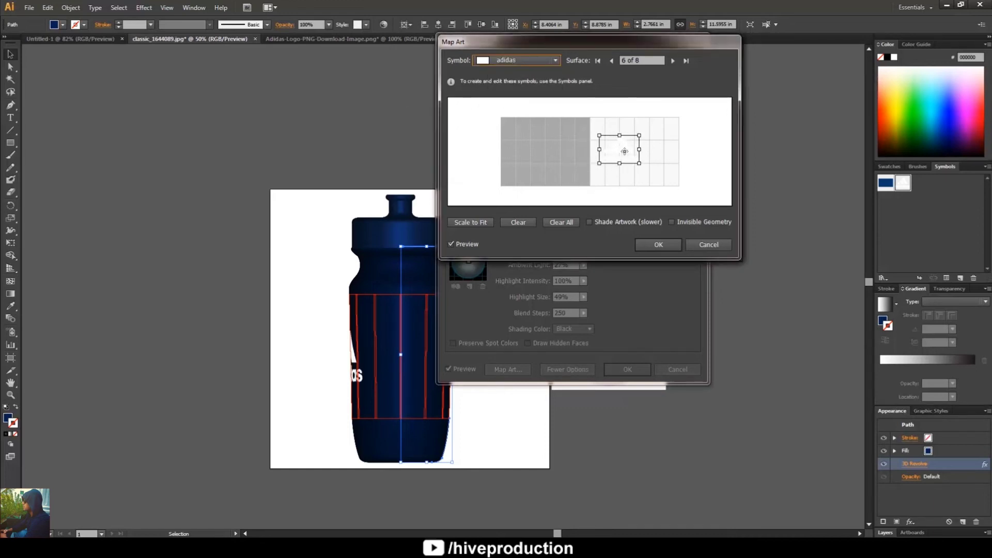
left_click_drag(625, 152, 637, 139)
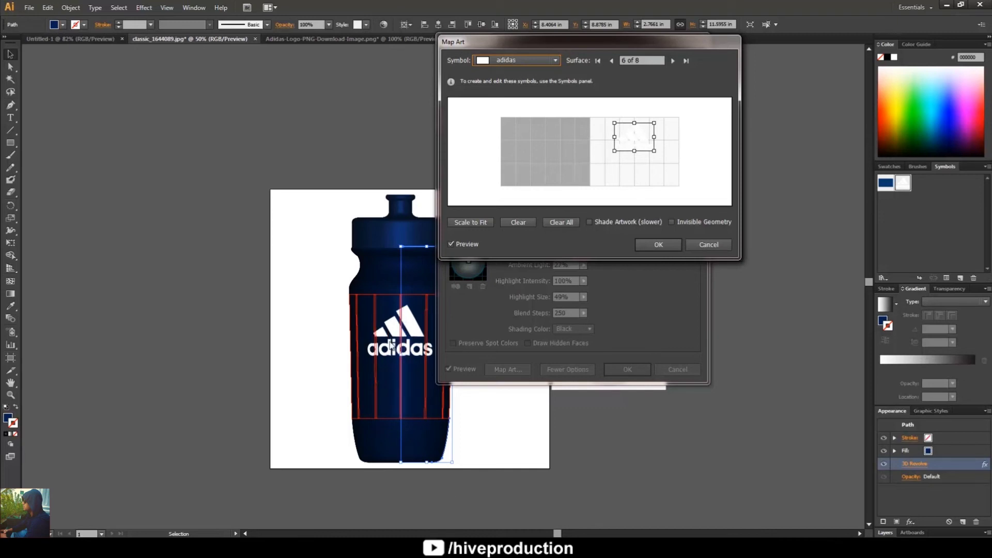
- Map the blue rectangle symbol onto surface 5 near the base as a wide band
left_click(613, 62)
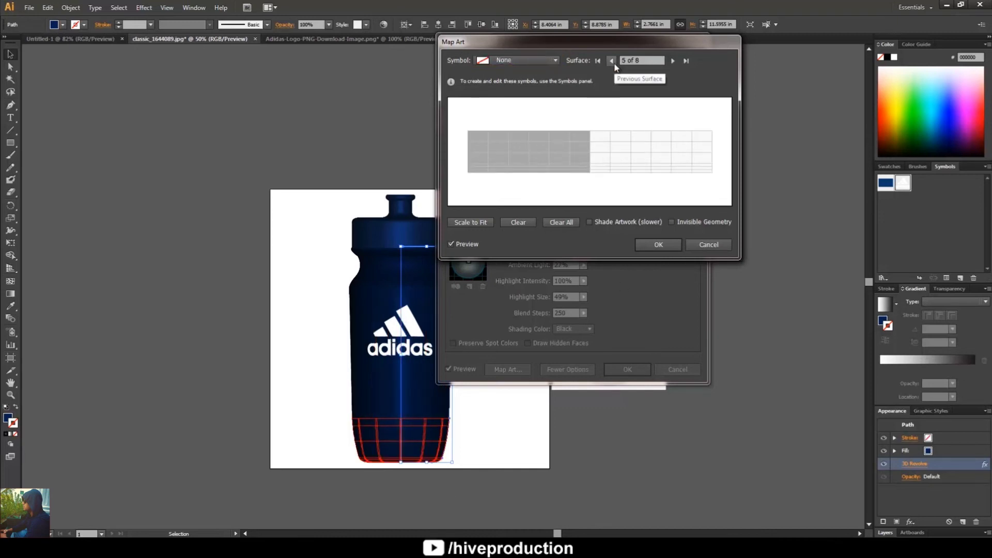
left_click(505, 60)
left_click(504, 83)
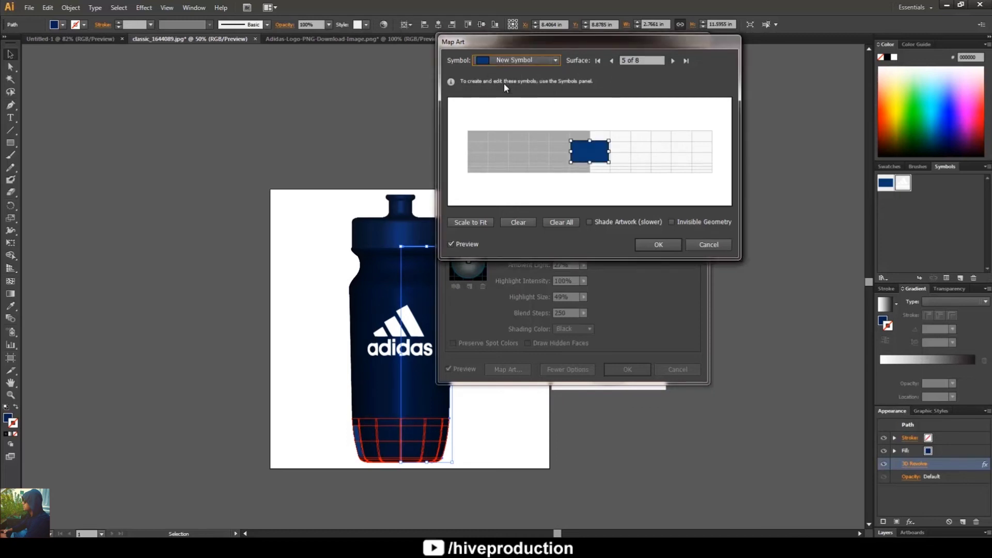
left_click_drag(592, 150, 715, 136)
left_click_drag(633, 136, 591, 136)
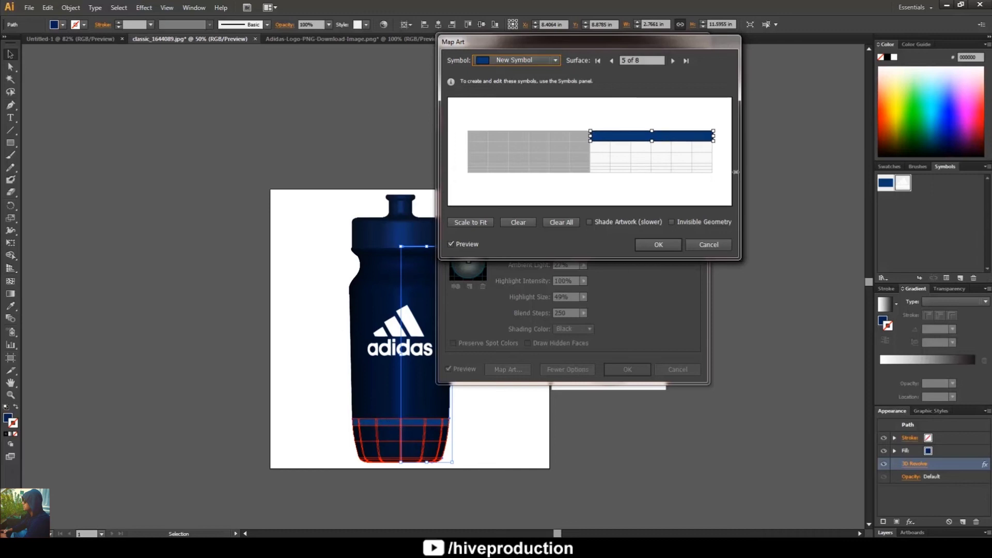
- Map the blue symbol onto surface 7 at the shoulder as a thin band, then confirm
left_click(612, 61)
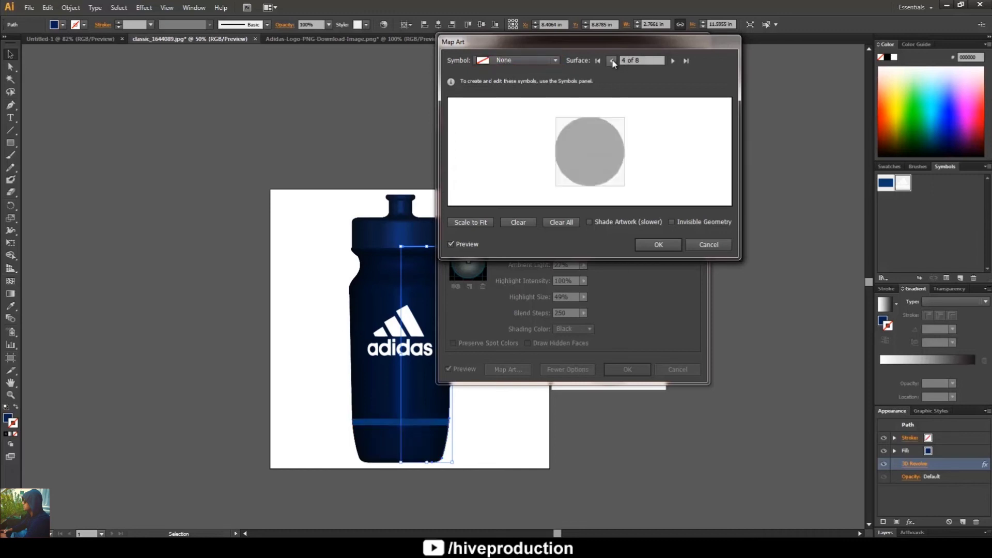
left_click(612, 61)
left_click(612, 61)
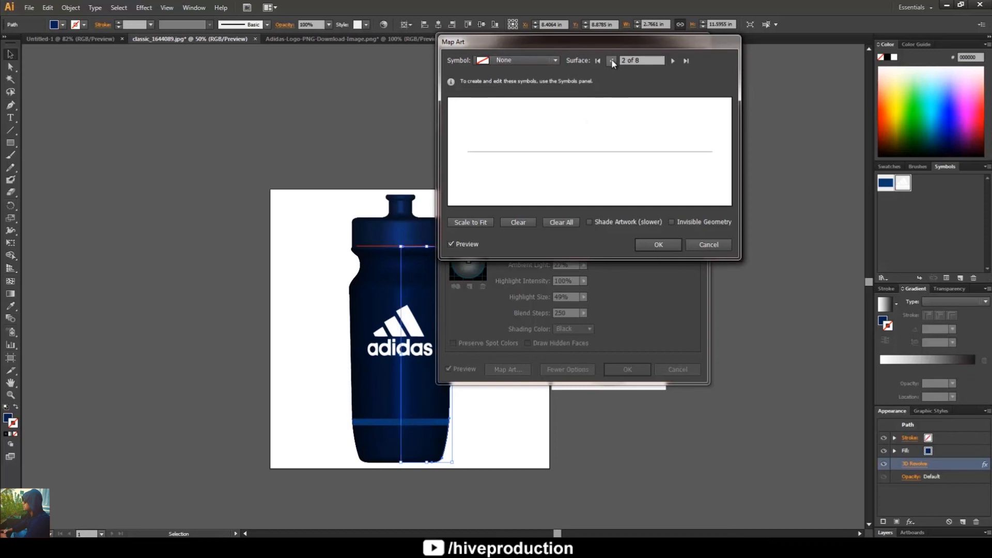
left_click(612, 61)
left_click(612, 61)
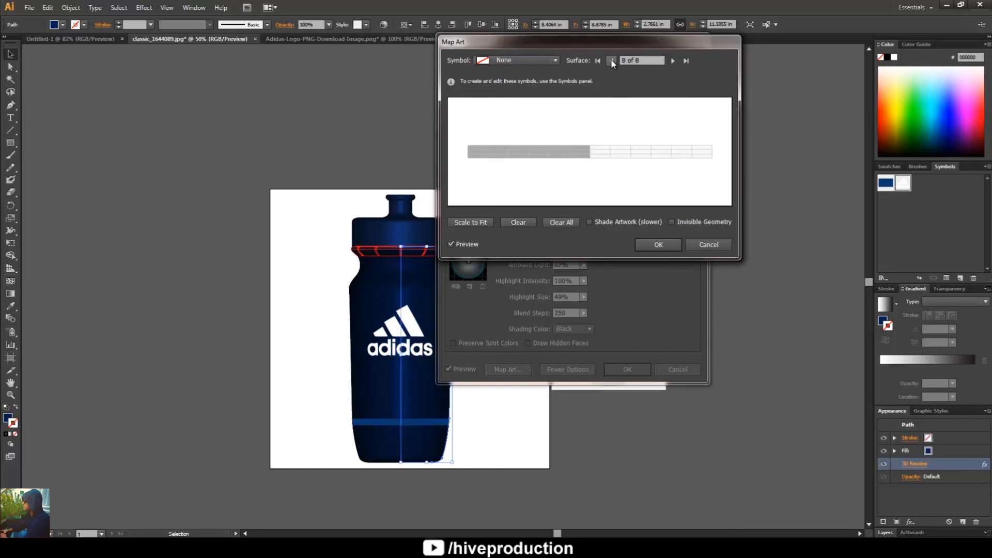
left_click(612, 61)
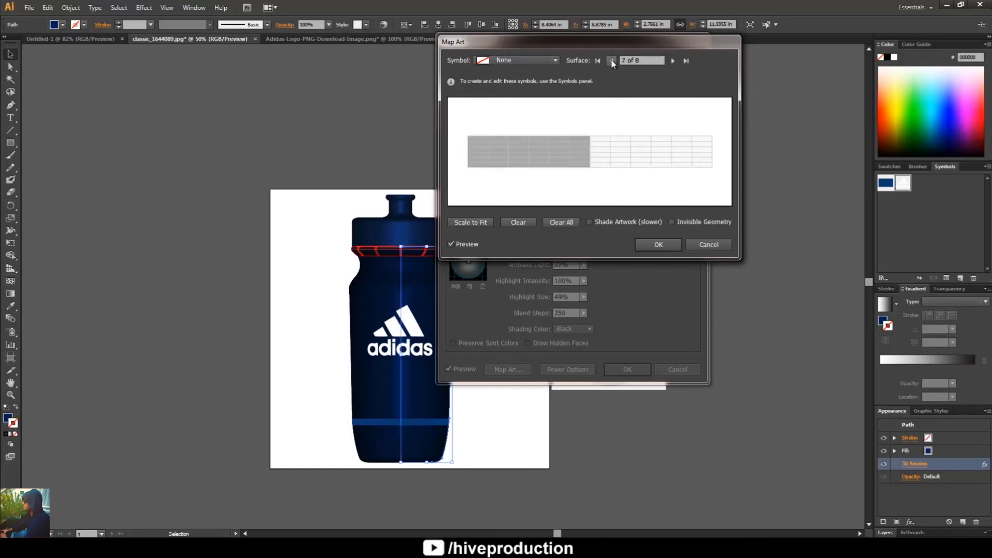
left_click(528, 59)
left_click(504, 82)
key("Down")
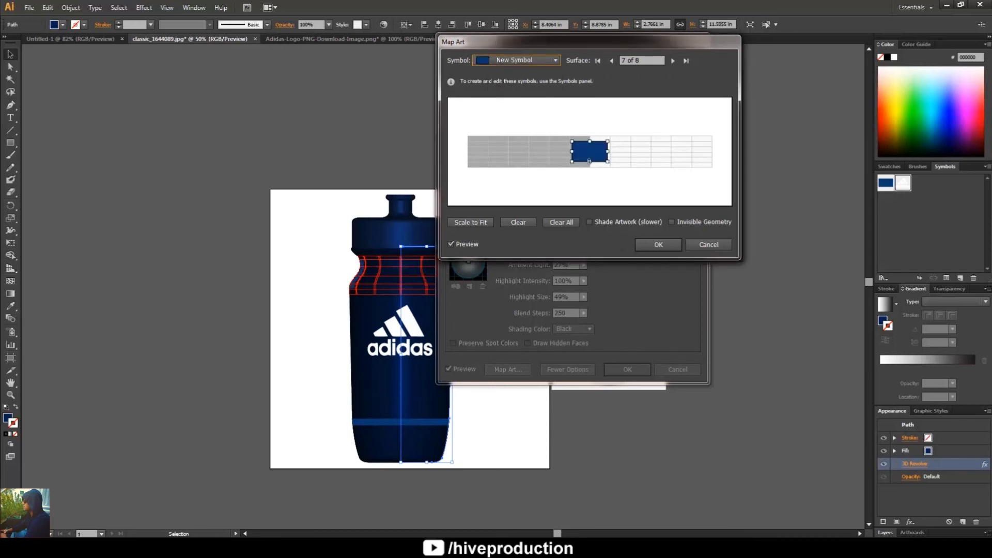
left_click_drag(589, 152, 719, 145)
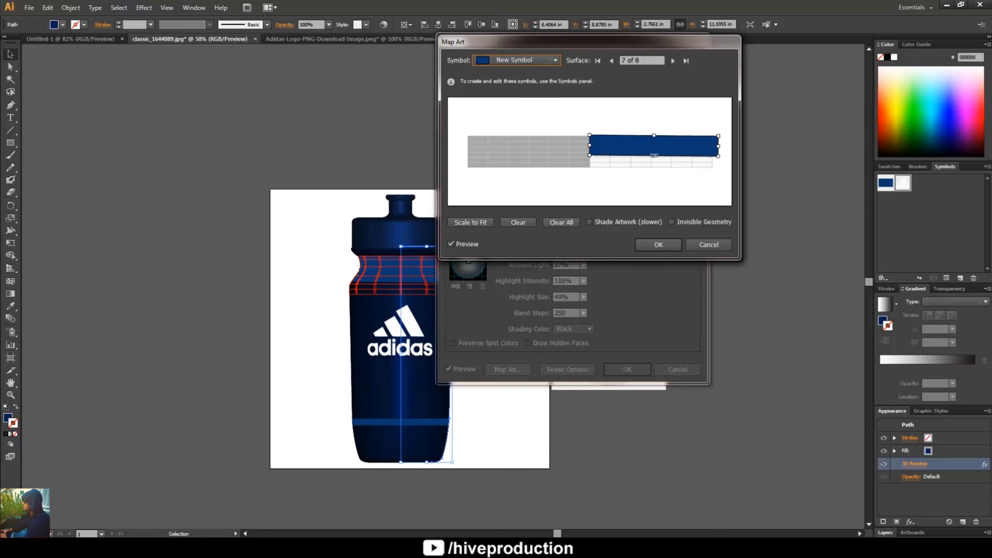
left_click_drag(654, 155, 655, 142)
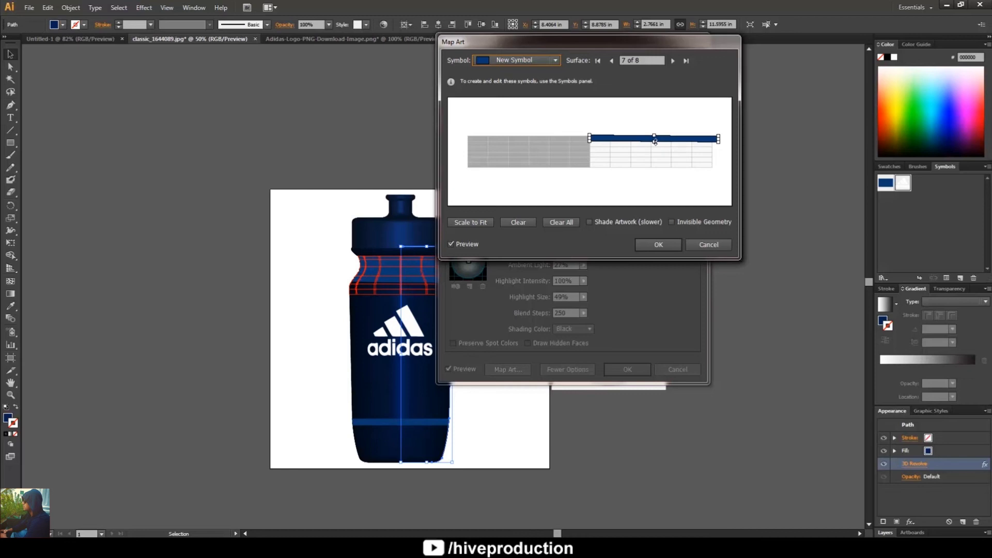
left_click(658, 245)
- Apply the 3D revolve, reveal the hidden reference bottle photo, and reselect the bottle profile
left_click(626, 370)
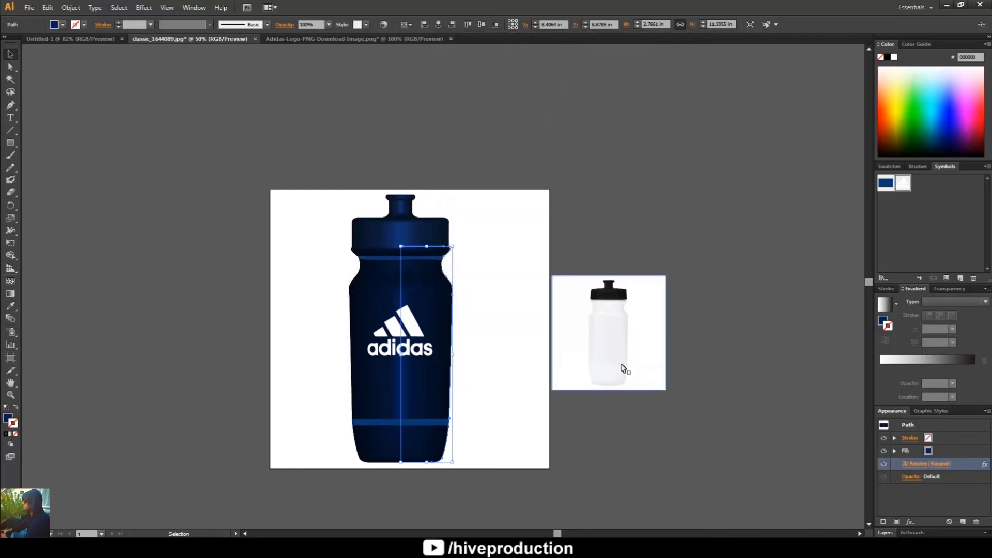
key("ctrl+shift+a")
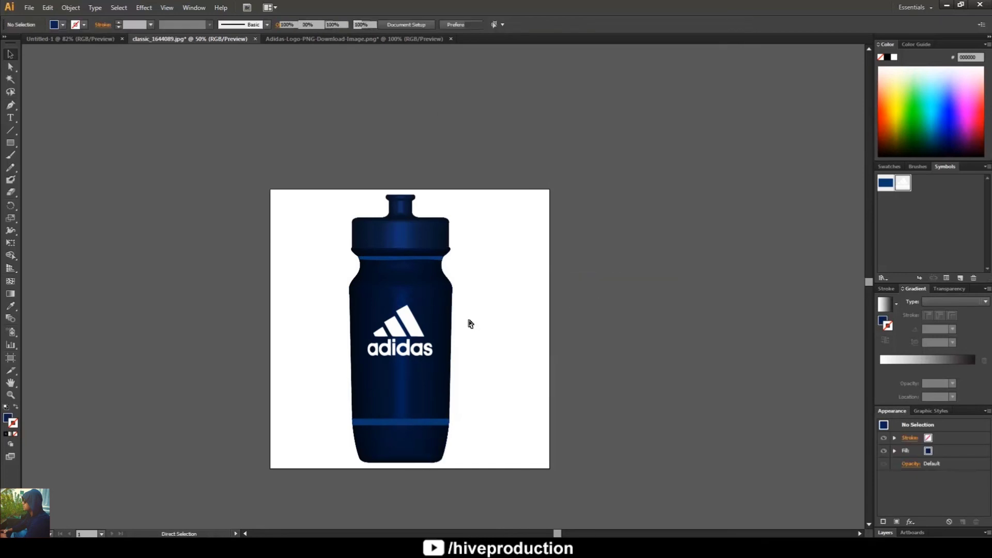
key("ctrl+alt+3")
left_click(385, 316)
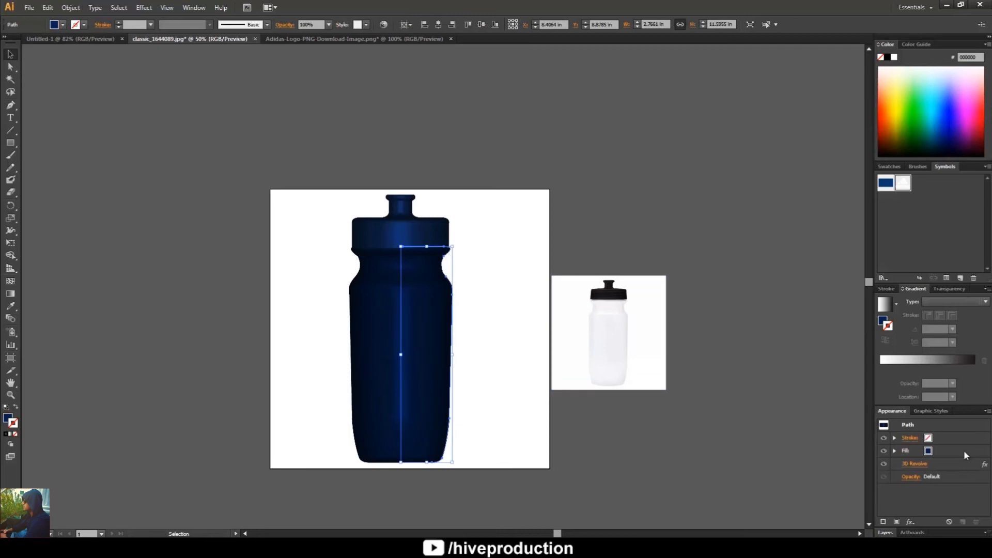
- Reopen 3D Revolve Options with Preview on and move the dialog off the bottle
left_click(919, 465)
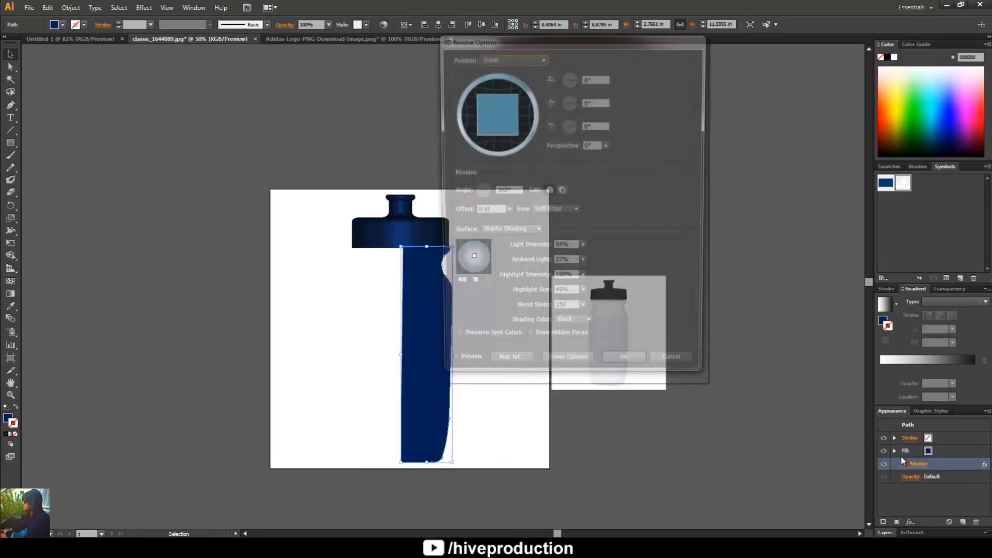
left_click(448, 369)
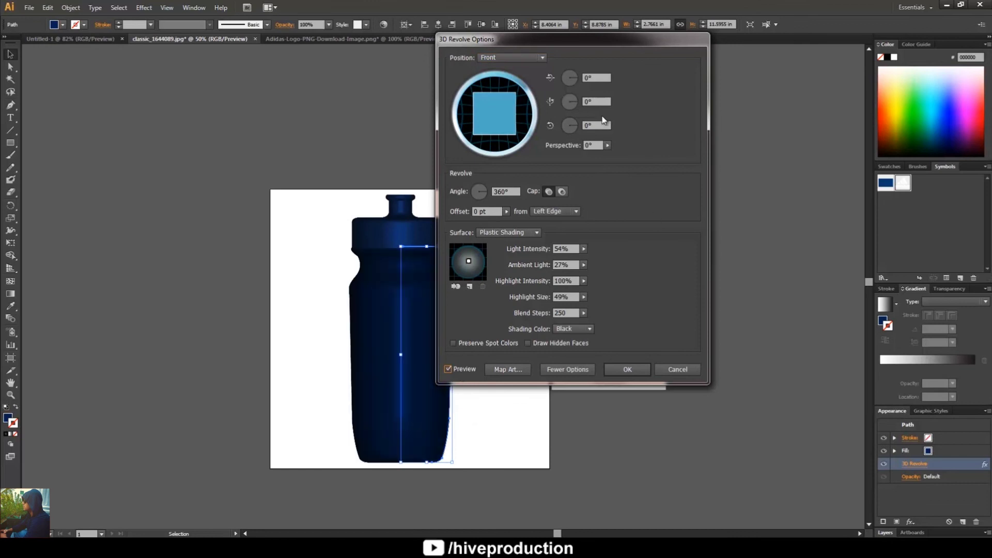
left_click_drag(574, 43, 730, 22)
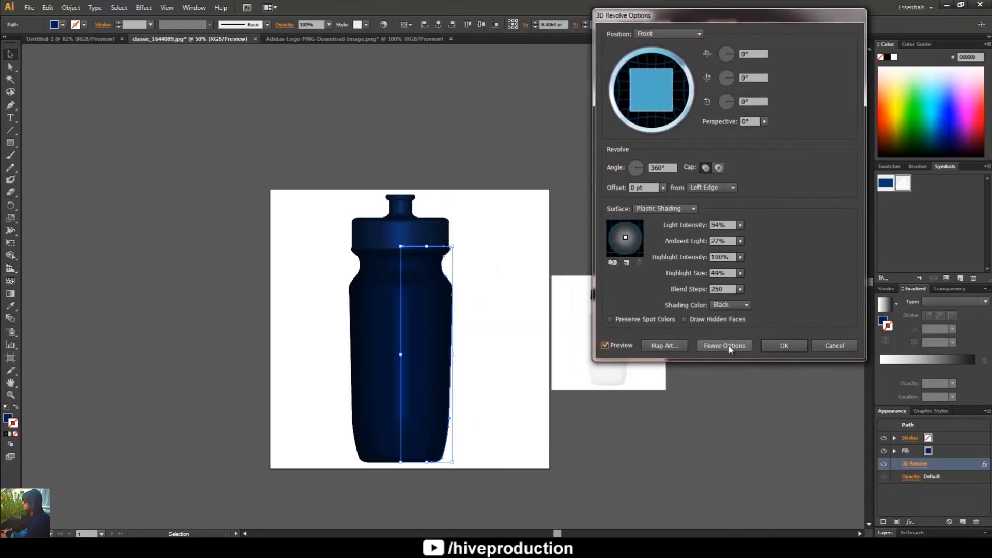
- In Map Art, put New Symbol on shoulder surface 7, squashed into a thin stripe
left_click(658, 345)
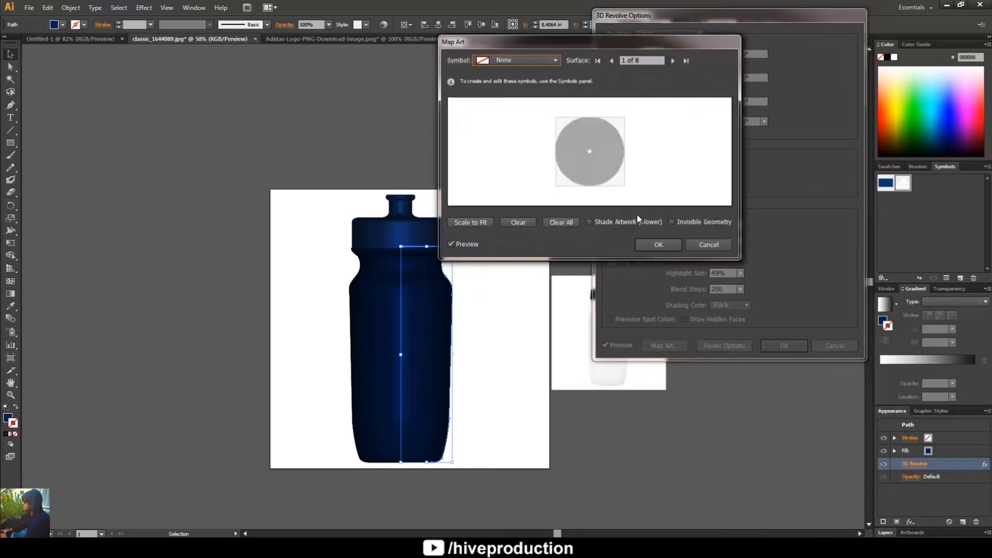
left_click(516, 61)
left_click(613, 63)
left_click(612, 61)
left_click(611, 61)
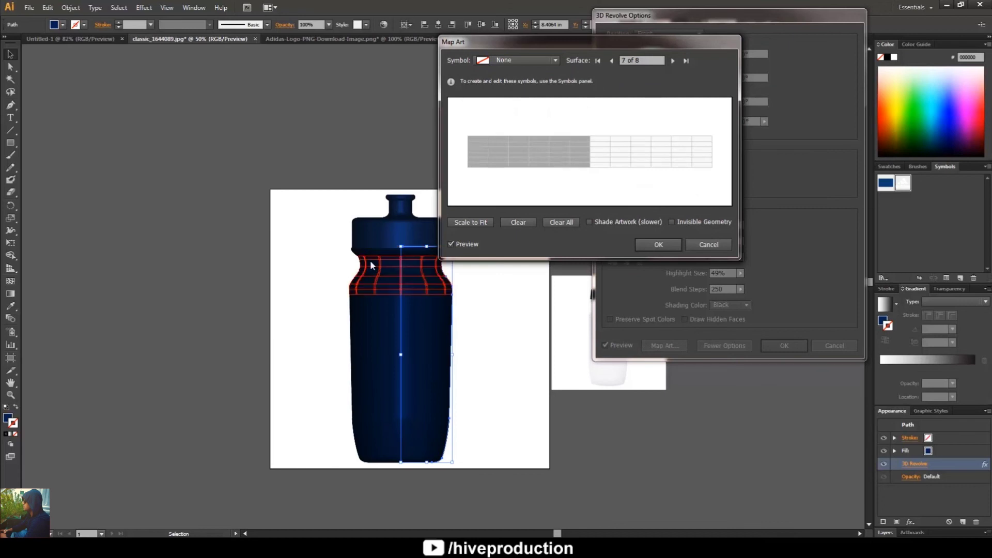
left_click(500, 61)
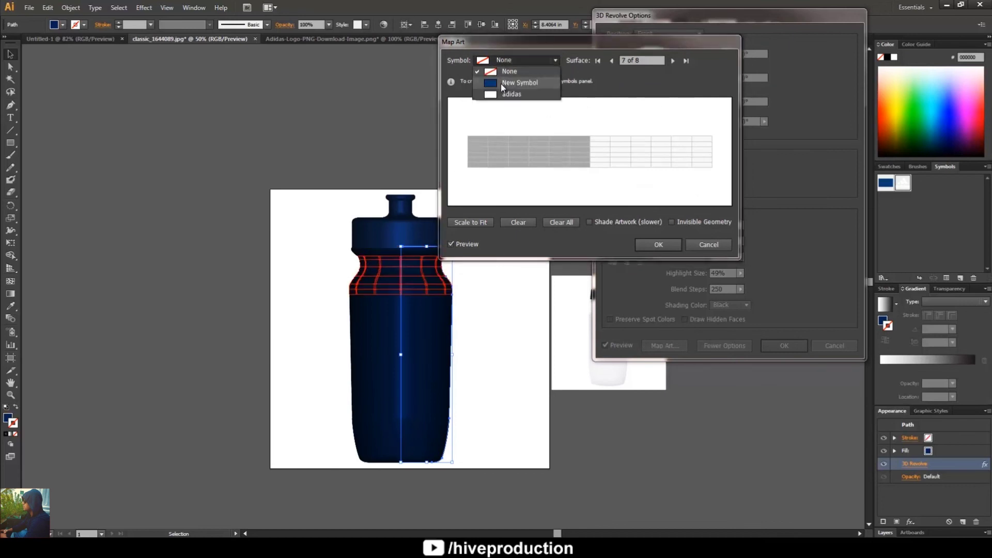
left_click(677, 95)
left_click_drag(600, 154, 719, 146)
left_click_drag(654, 156, 655, 142)
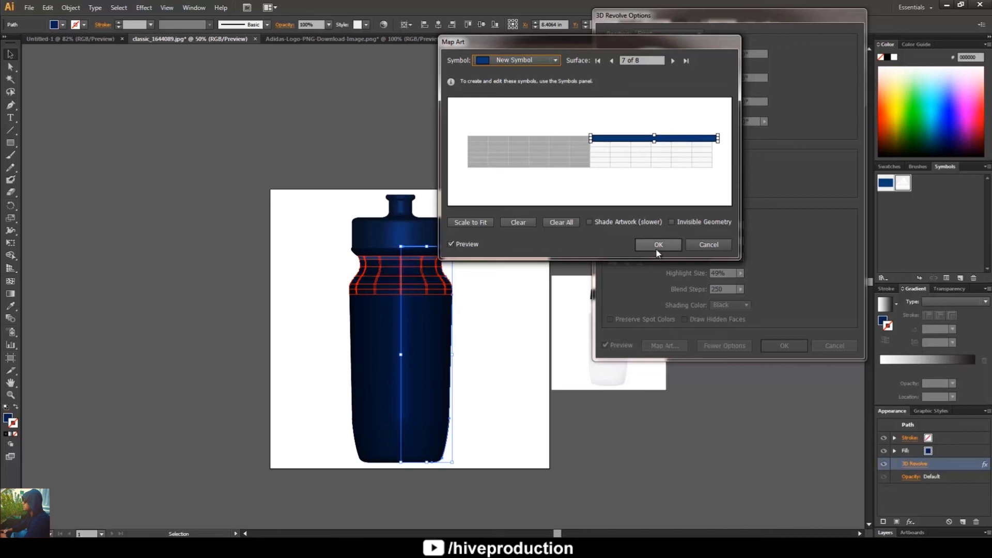
left_click(500, 61)
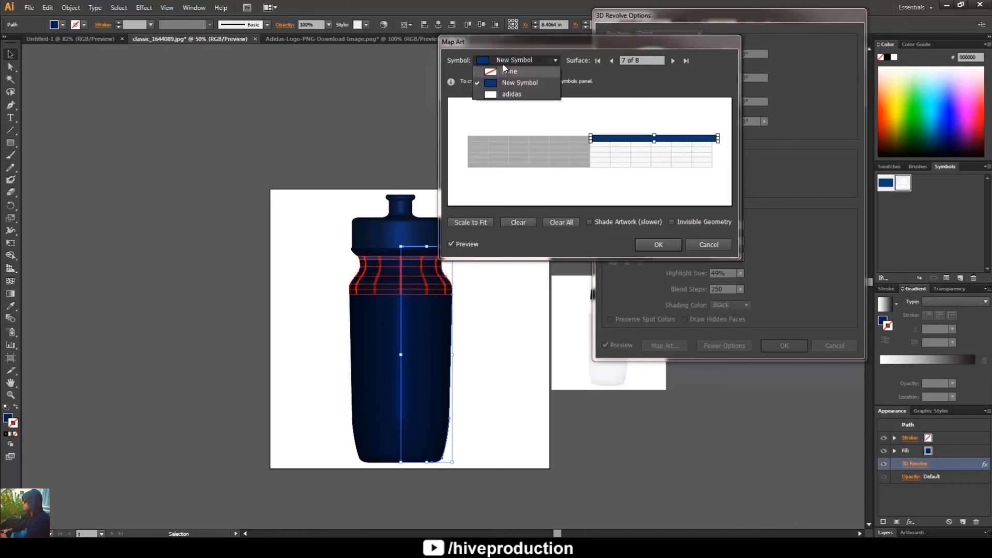
left_click(524, 60)
- Map the adidas symbol onto body surface 6, centred on the bottle's front
left_click(612, 60)
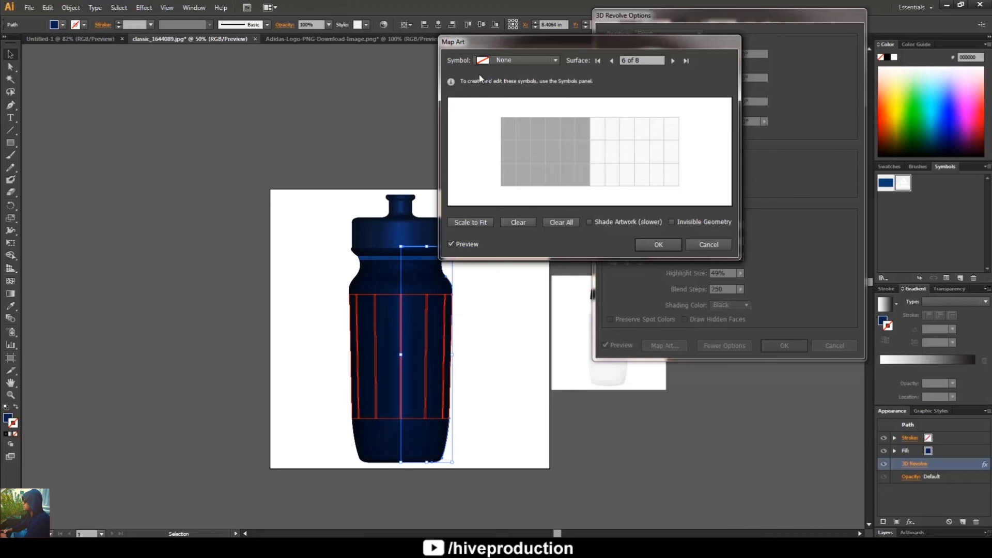
left_click(517, 61)
left_click(504, 92)
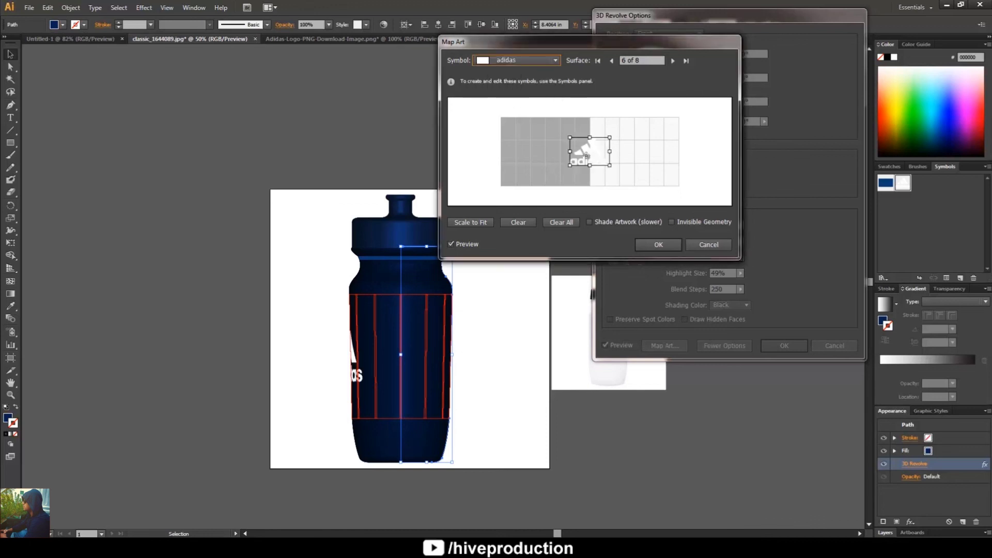
left_click_drag(587, 155, 631, 140)
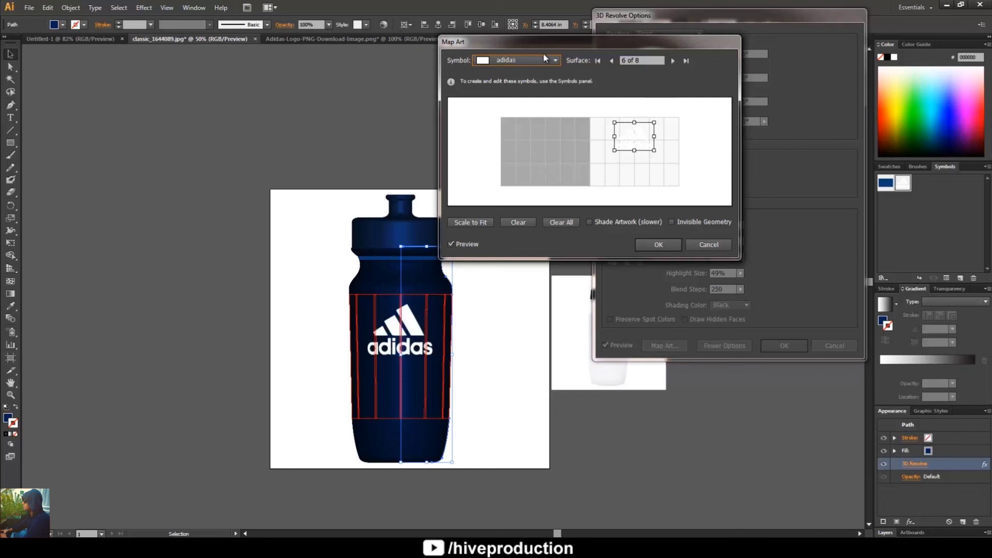
- Map New Symbol onto base surface 5 as a thin stripe and confirm the mapping
left_click(612, 61)
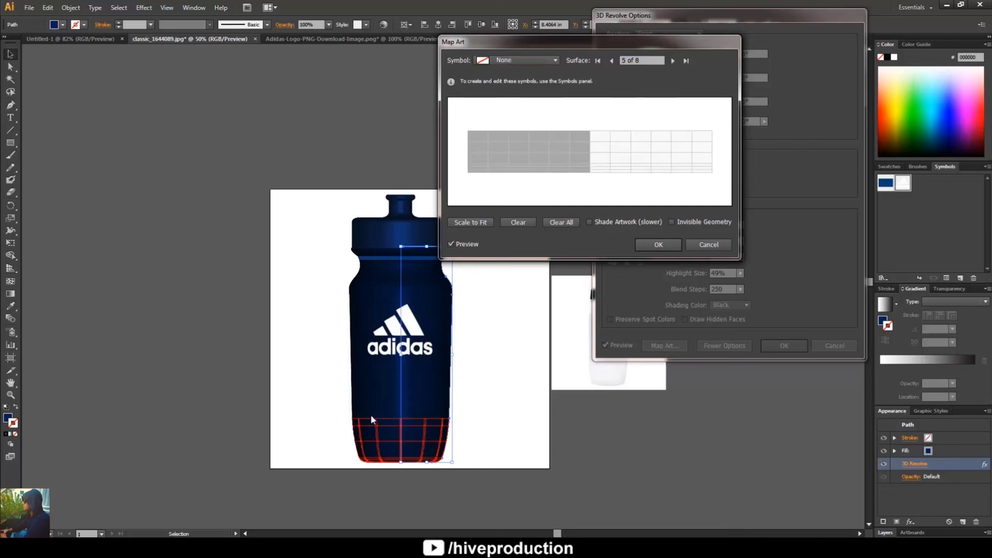
left_click(499, 61)
left_click(501, 85)
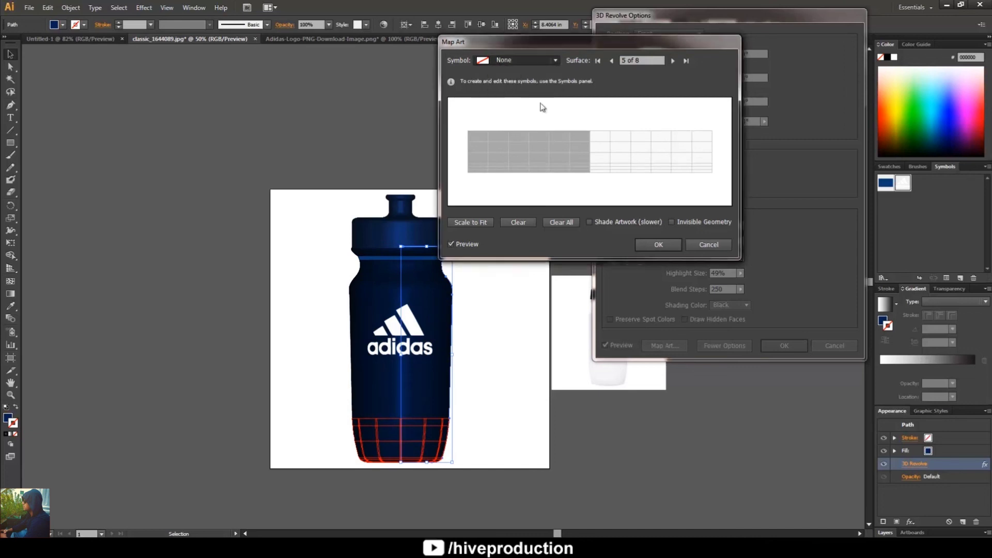
left_click_drag(597, 154, 716, 140)
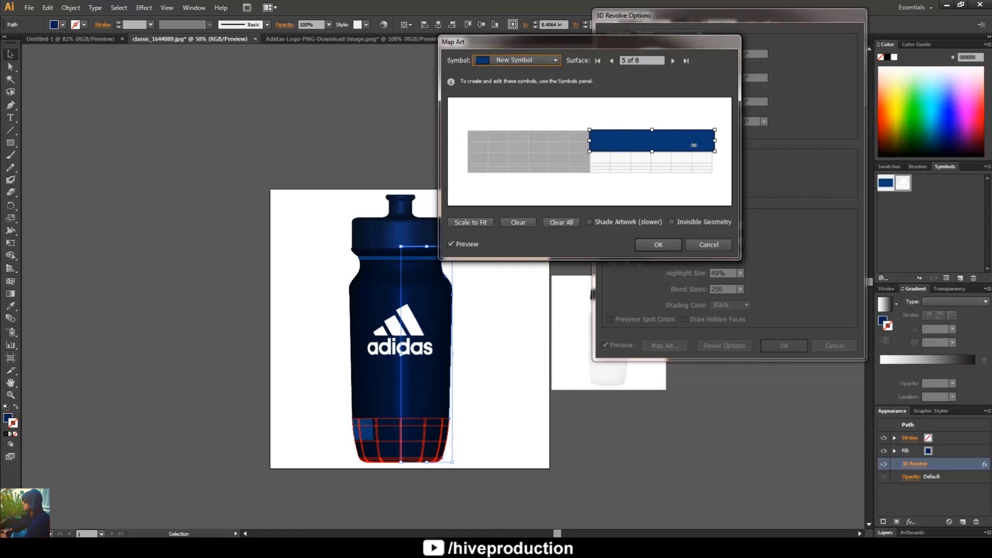
left_click_drag(652, 152, 654, 140)
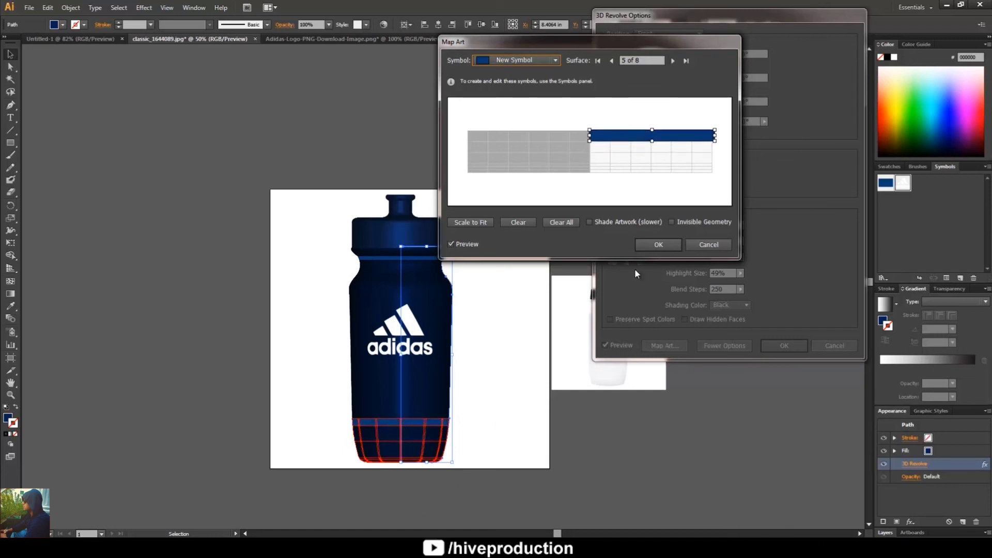
left_click(651, 243)
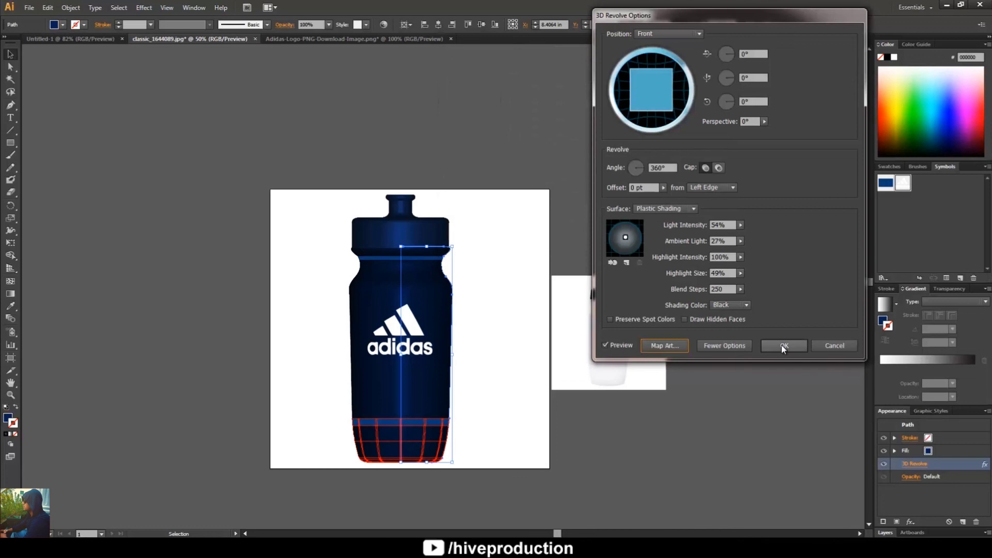
- Apply the mapped 3D revolve, delete the white reference bottle, and zoom in on the bottle body
left_click(782, 345)
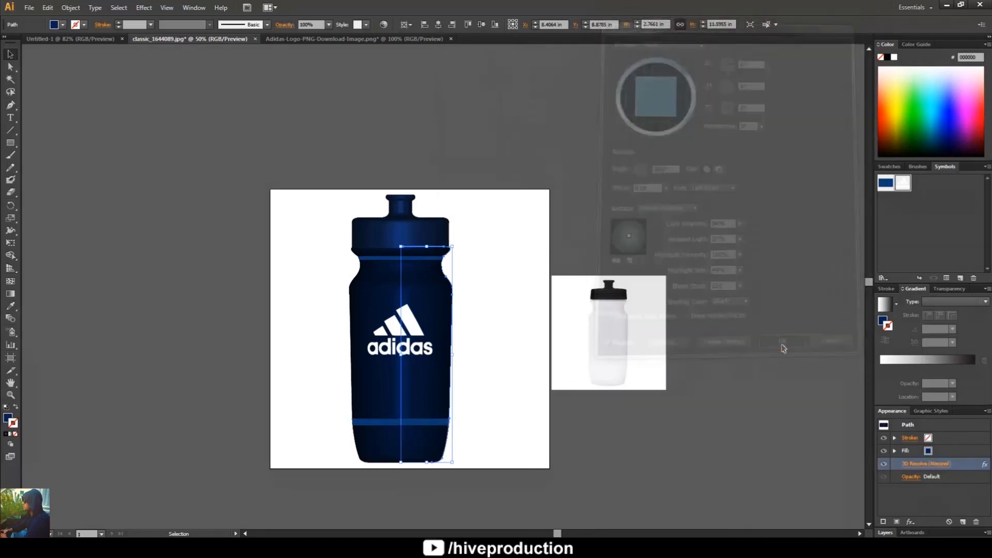
left_click(754, 419)
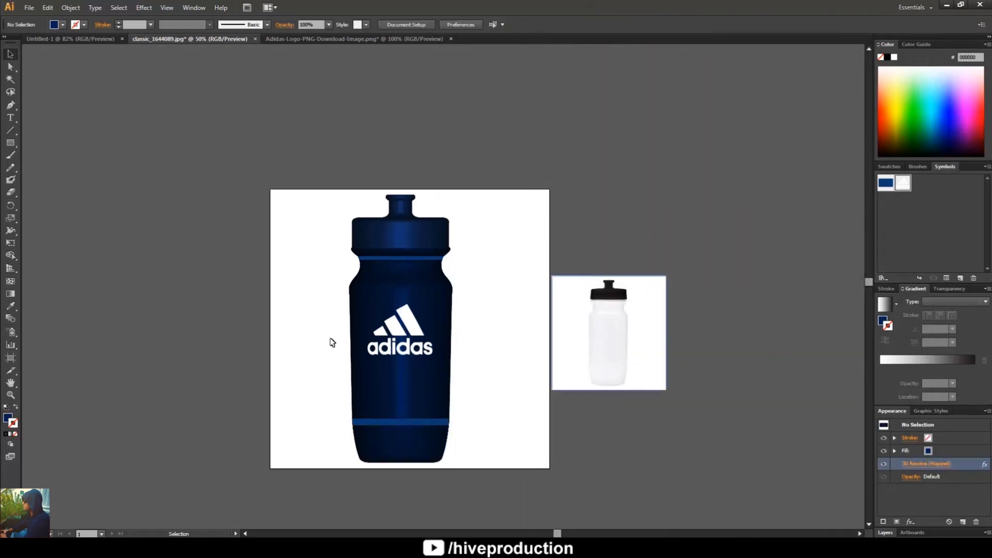
left_click(627, 339)
key("Delete")
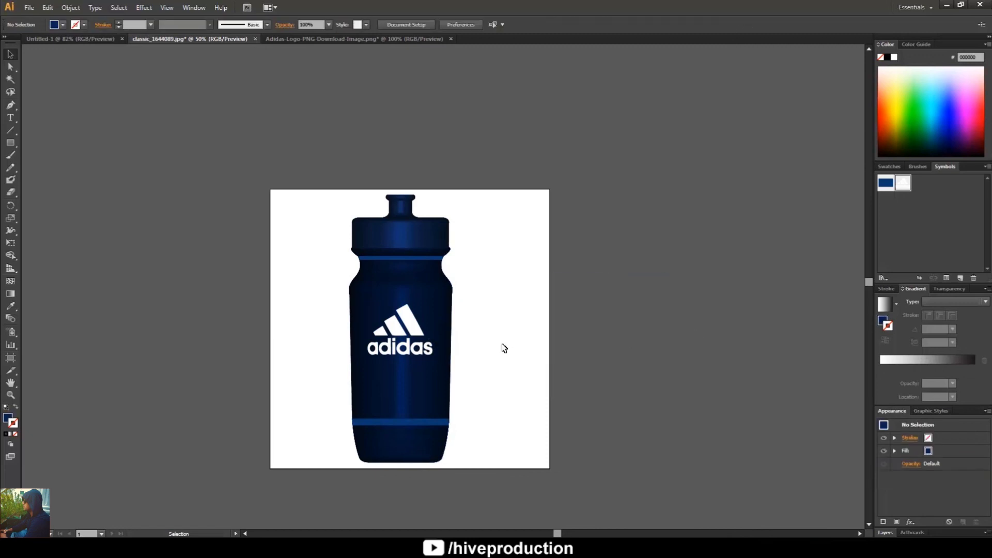
key("space")
key("ctrl+plus")
left_click_drag(412, 333, 498, 260)
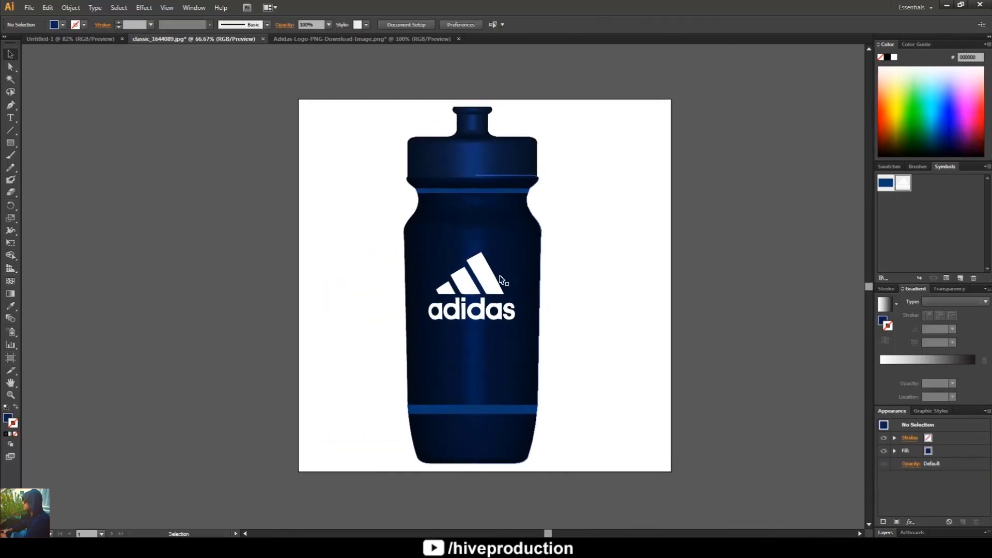
left_click(462, 398)
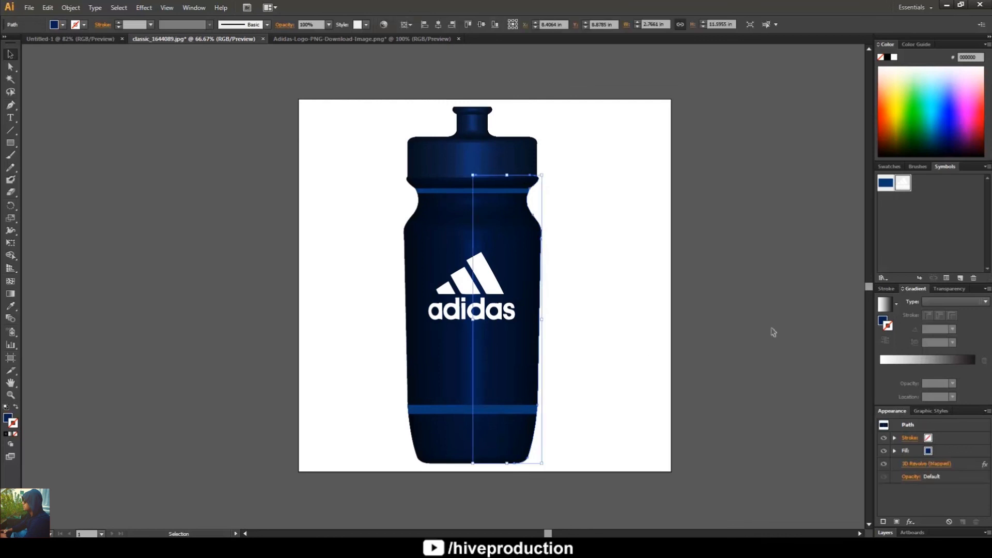
- Tilt the bottle body forward with an X rotation of -8° in 3D Revolve Options
left_click(925, 464)
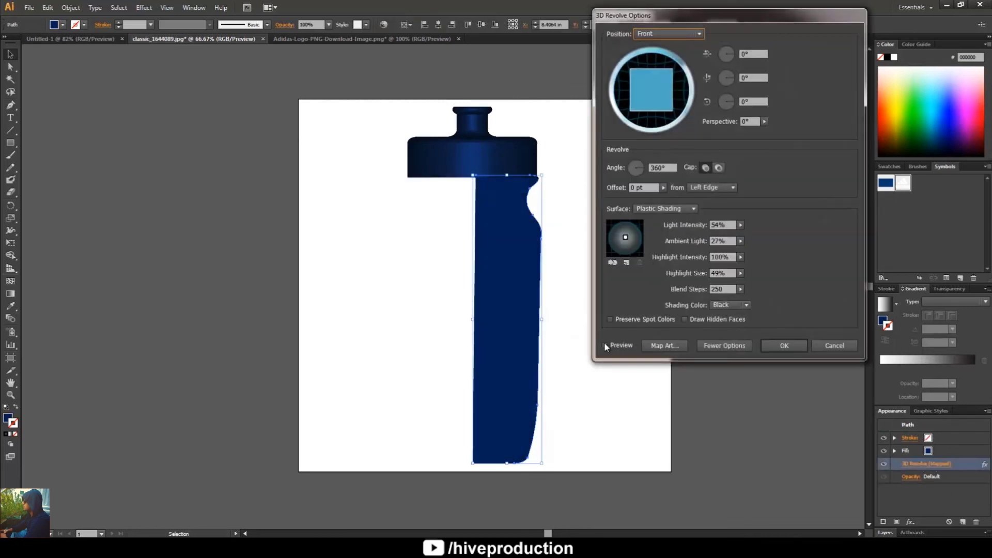
left_click(605, 345)
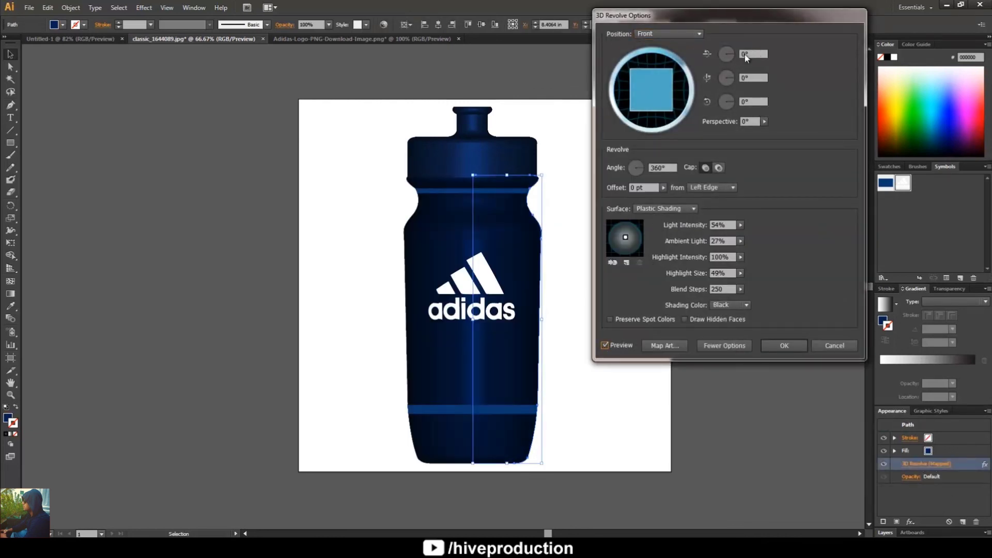
left_click_drag(651, 93, 652, 85)
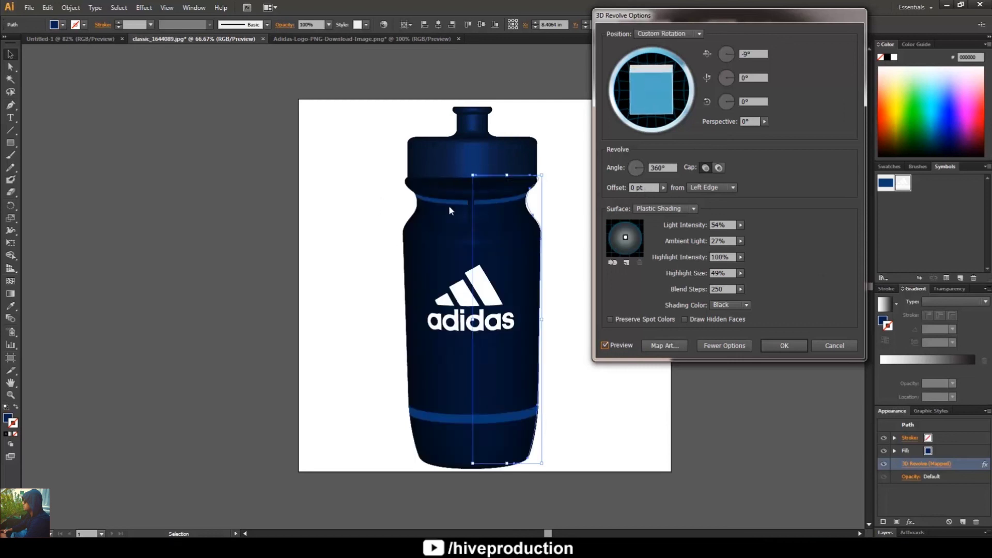
left_click_drag(758, 54, 705, 54)
type("-8")
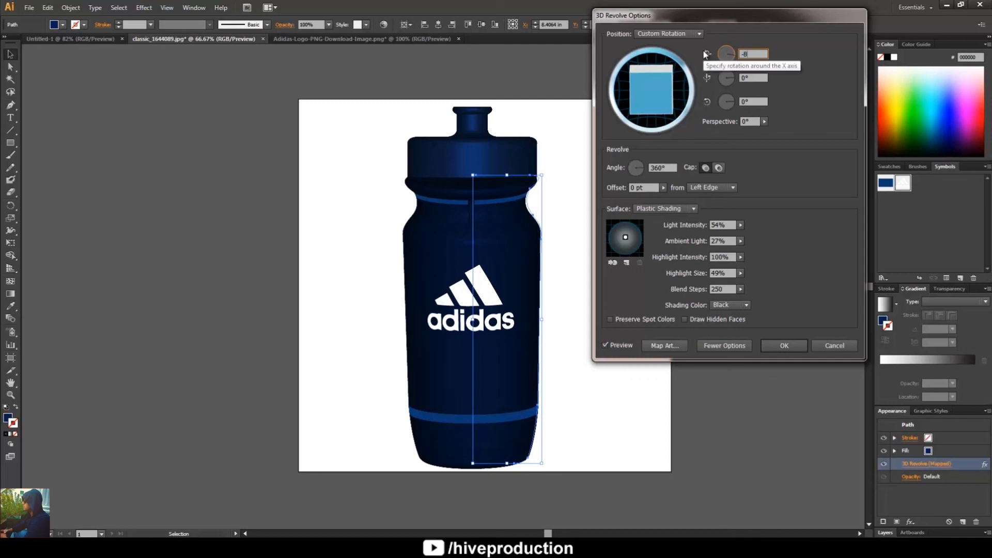
key("Return")
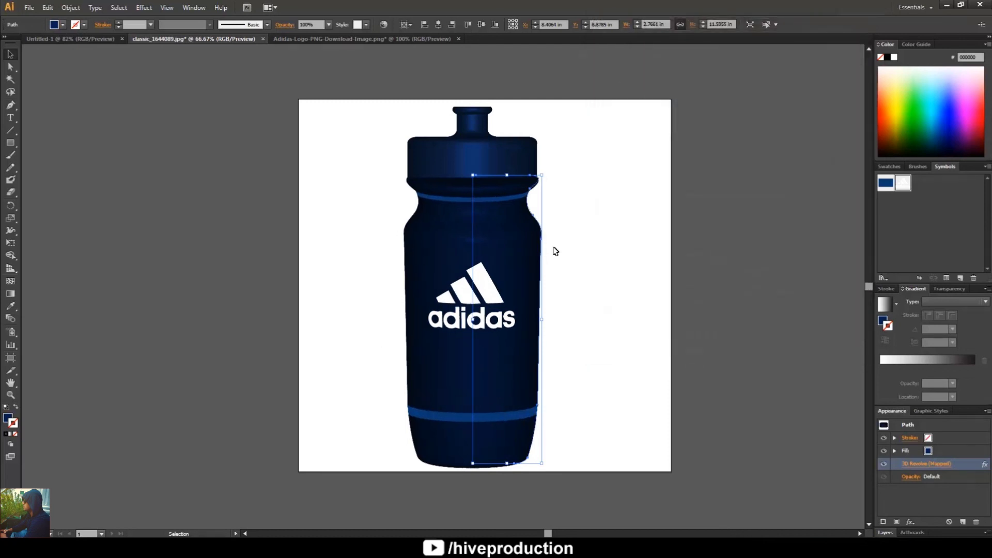
left_click(492, 147)
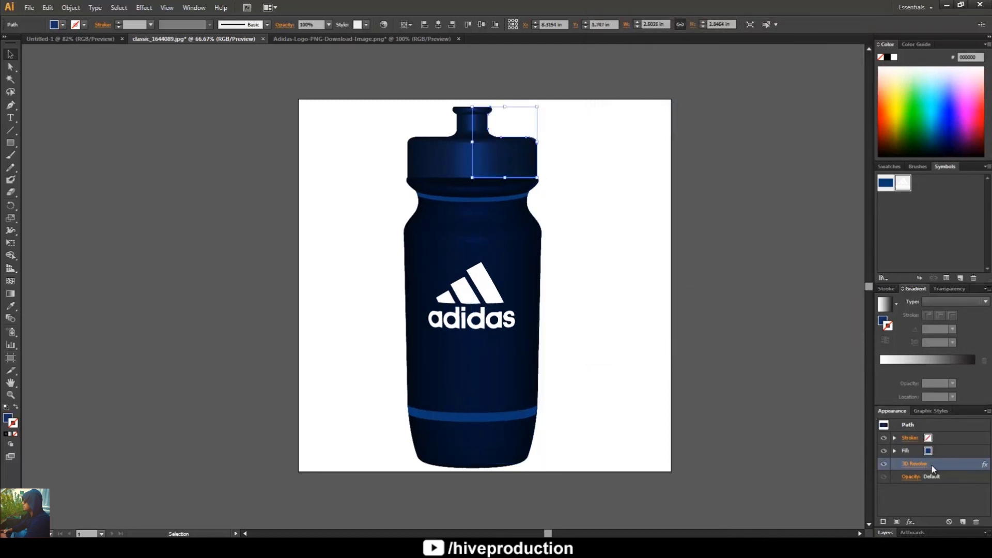
- Open the cap's 3D Revolve settings to give it the body's rotation
double_click(946, 465)
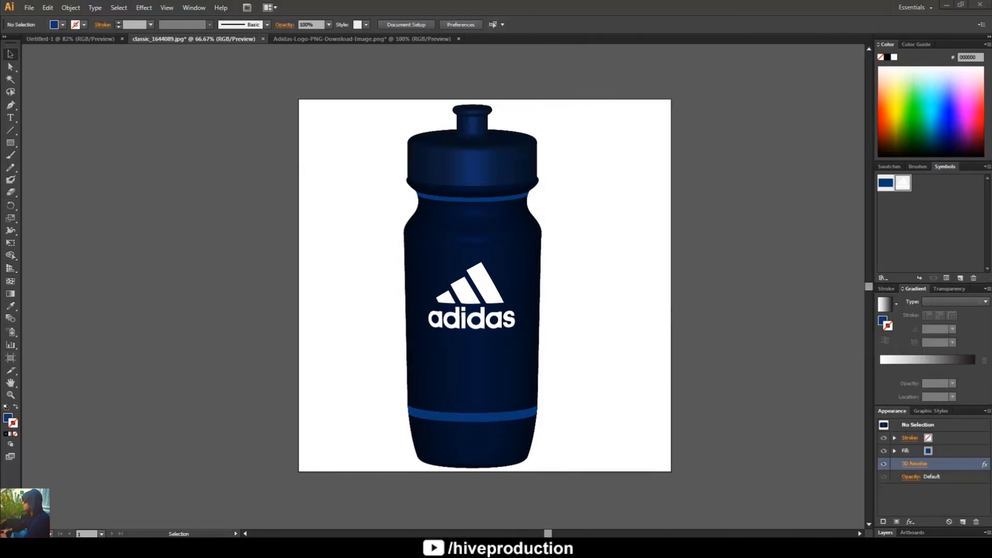